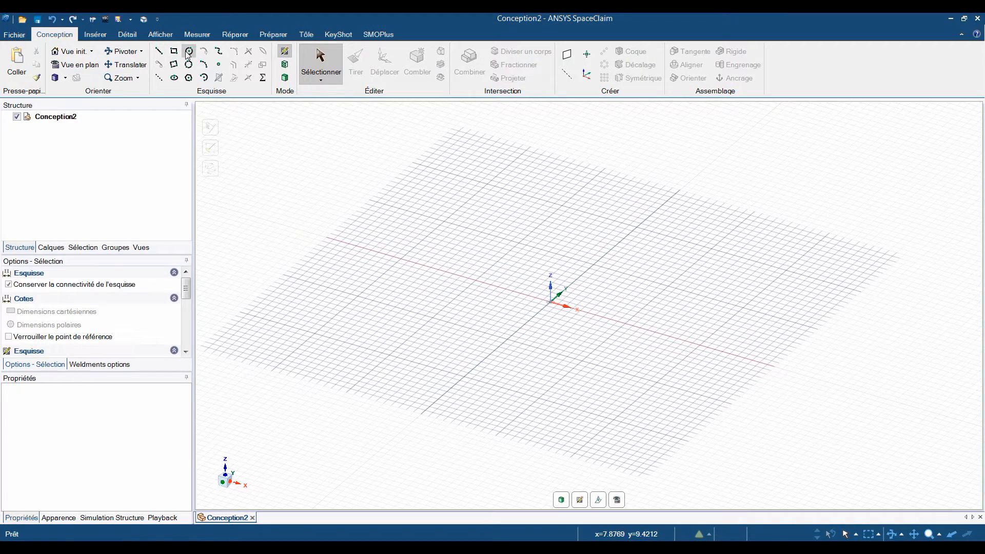
Sketch a circle centred on the origin, setting its diameter to 40 mm and finally to 50 mm.
{"action": "left_click", "coordinate": [189, 51]}
{"action": "left_click", "coordinate": [550, 302]}
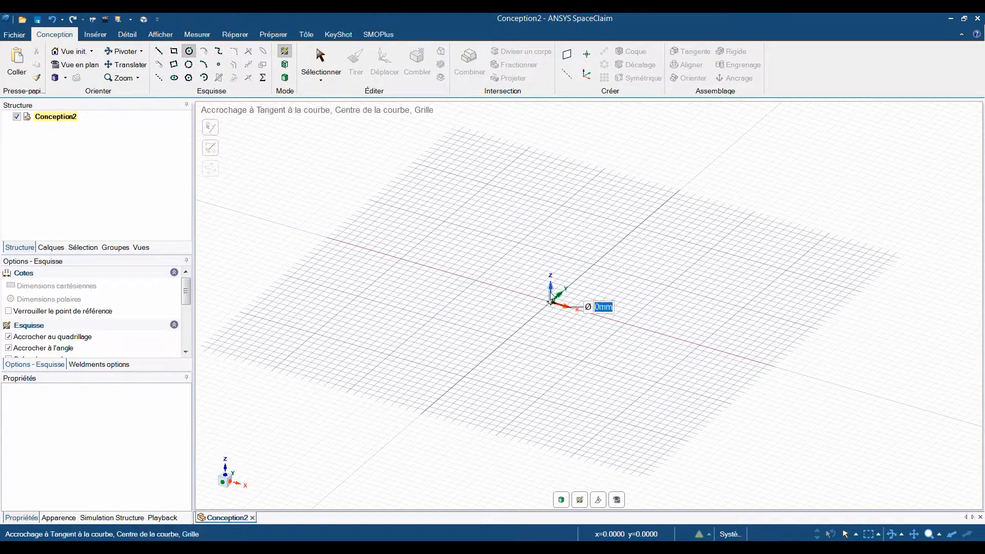
{"action": "left_click", "coordinate": [555, 241]}
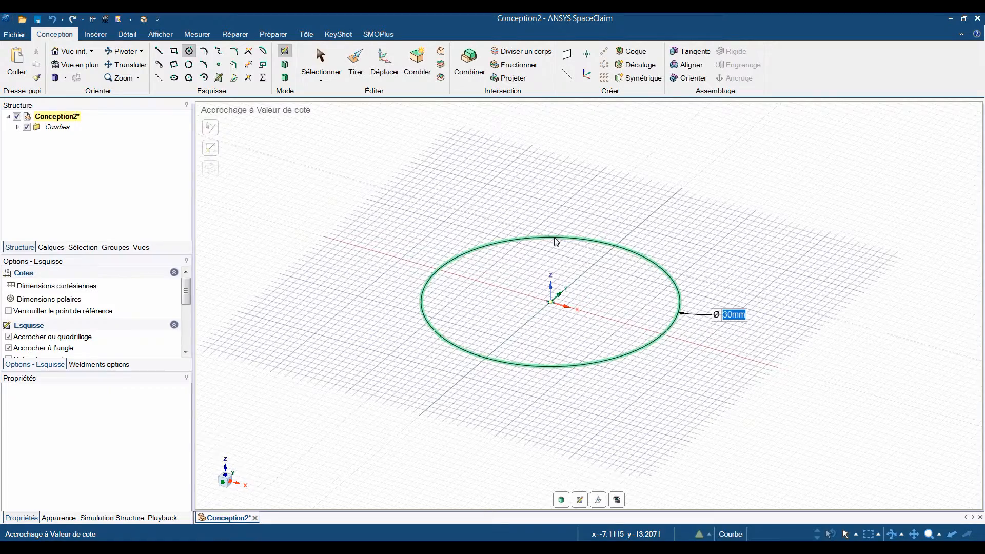
{"action": "type", "text": "40"}
{"action": "key", "text": "Return"}
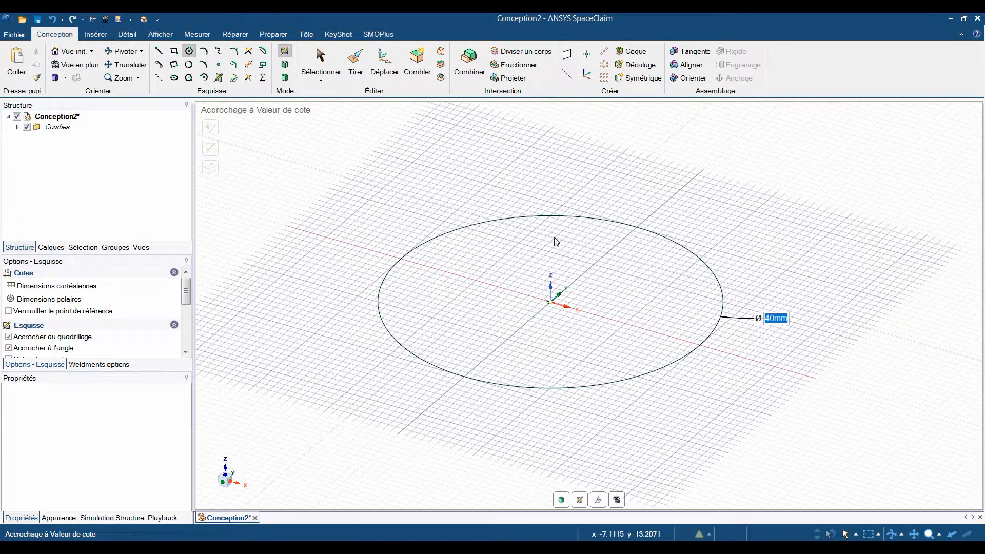
{"action": "type", "text": "50"}
{"action": "key", "text": "Return"}
Pull the circular region upward 50 mm to create a solid cylinder.
{"action": "scroll", "coordinate": [455, 323], "scroll_direction": "down", "scroll_amount": 3}
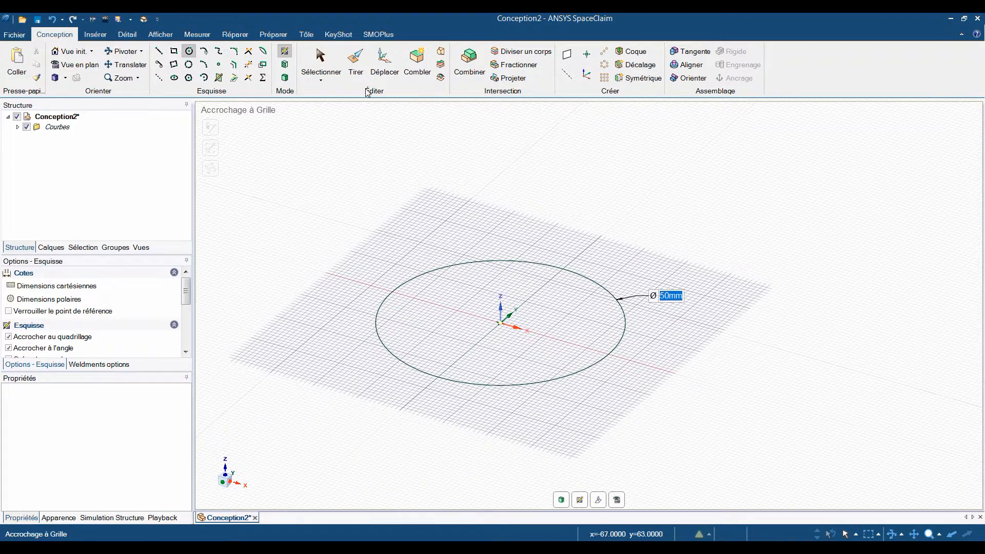
{"action": "left_click", "coordinate": [362, 68]}
{"action": "left_click", "coordinate": [487, 334]}
{"action": "mouse_move", "coordinate": [487, 334]}
{"action": "left_mouse_down"}
{"action": "mouse_move", "coordinate": [482, 232]}
{"action": "mouse_move", "coordinate": [494, 216]}
{"action": "left_mouse_up"}
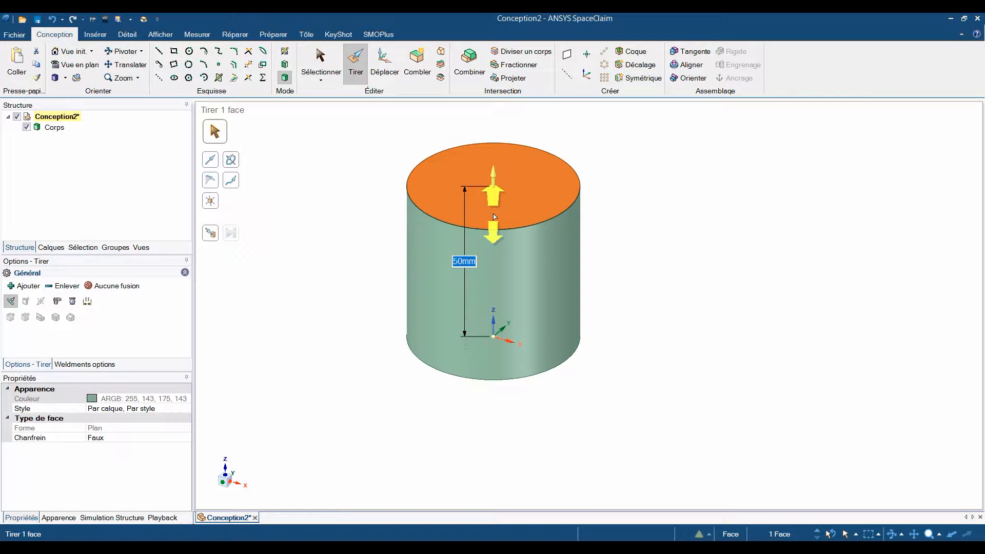
{"action": "left_click", "coordinate": [633, 282]}
{"action": "mouse_move", "coordinate": [576, 281]}
{"action": "left_mouse_down"}
{"action": "mouse_move", "coordinate": [767, 331]}
{"action": "mouse_move", "coordinate": [580, 282]}
{"action": "mouse_move", "coordinate": [531, 285]}
{"action": "mouse_move", "coordinate": [684, 324]}
{"action": "mouse_move", "coordinate": [568, 272]}
{"action": "mouse_move", "coordinate": [702, 342]}
{"action": "mouse_move", "coordinate": [552, 286]}
{"action": "mouse_move", "coordinate": [576, 300]}
{"action": "left_mouse_up"}
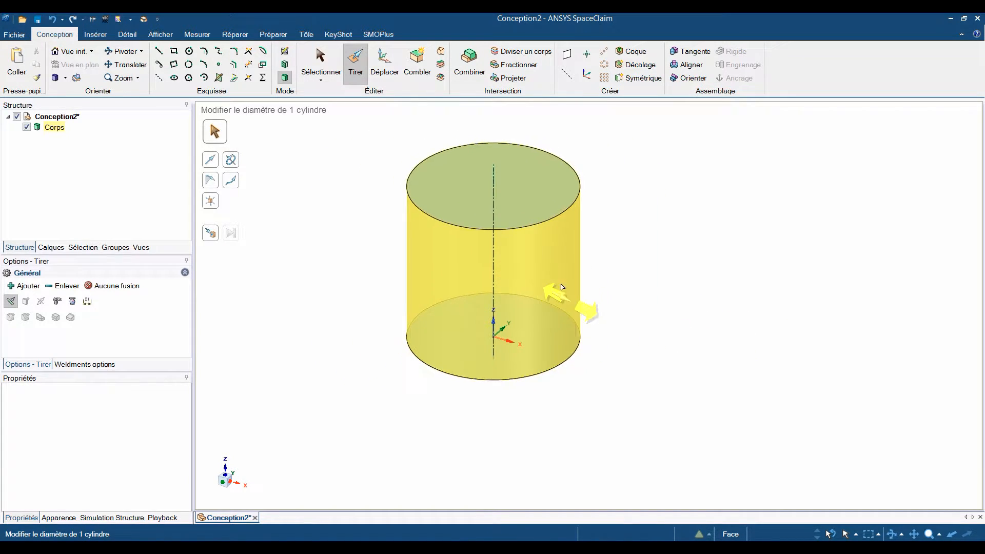
Reference the top face's pull dimension to the cylinder's base and set the height to 40 mm.
{"action": "left_click", "coordinate": [529, 208]}
{"action": "key", "text": "space"}
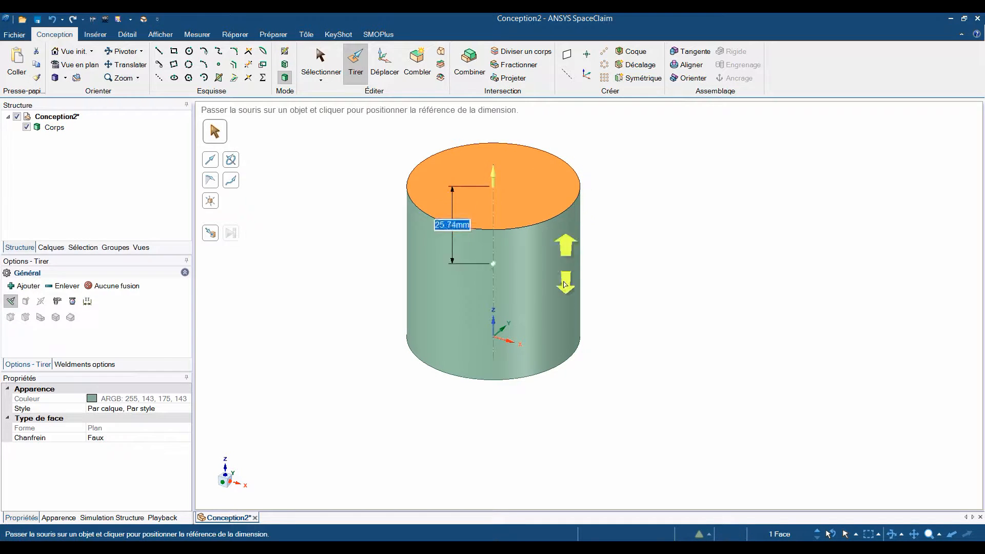
{"action": "left_click", "coordinate": [555, 349]}
{"action": "type", "text": "40"}
{"action": "key", "text": "Return"}
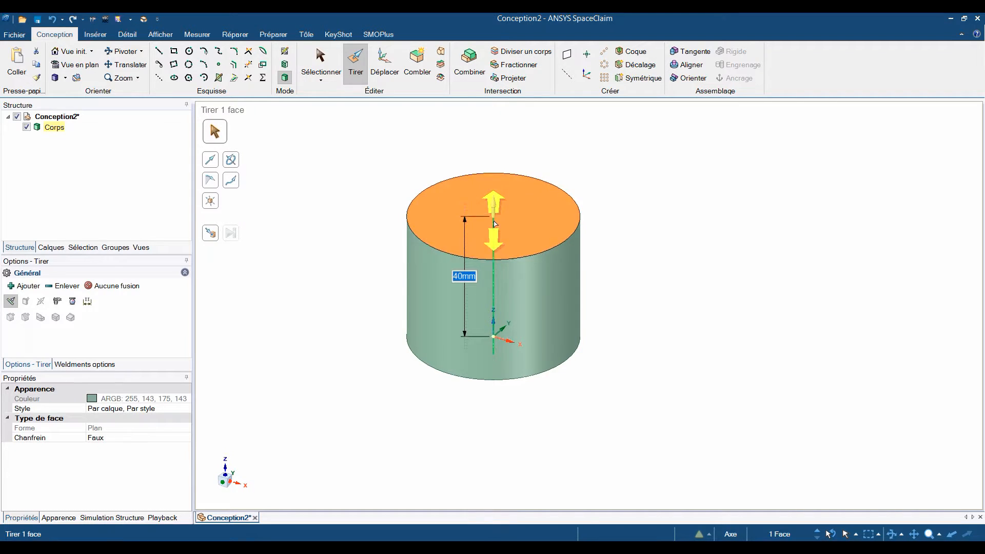
Pull the cylinder's axis along X by 100 mm to stretch the body into a slot shape.
{"action": "left_click", "coordinate": [494, 226]}
{"action": "scroll", "coordinate": [494, 226], "scroll_direction": "down", "scroll_amount": 3}
{"action": "left_click_drag", "start_coordinate": [489, 319], "coordinate": [524, 336]}
{"action": "type", "text": "100"}
{"action": "key", "text": "Return"}
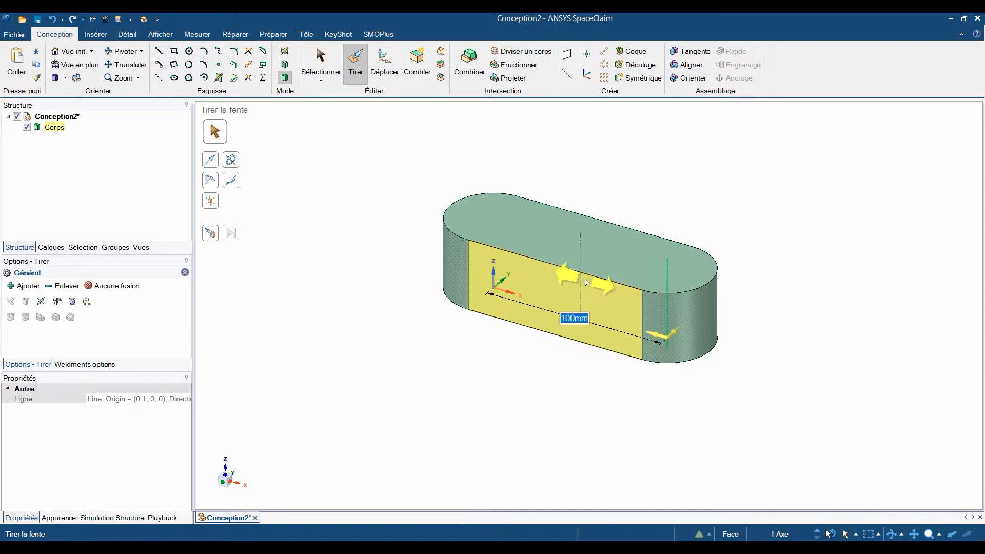
Sketch a circle about 25 mm in diameter on the top face, concentric with the rounded end at the origin.
{"action": "left_click", "coordinate": [532, 237]}
{"action": "middle_click_drag", "start_coordinate": [532, 236], "coordinate": [534, 262]}
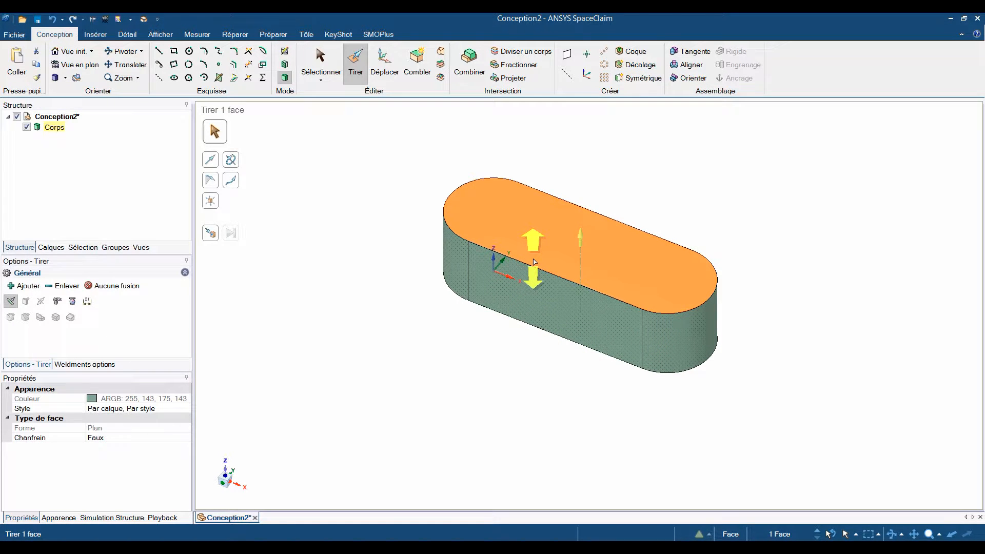
{"action": "key", "text": "c"}
{"action": "left_click", "coordinate": [495, 213]}
{"action": "left_click", "coordinate": [510, 192]}
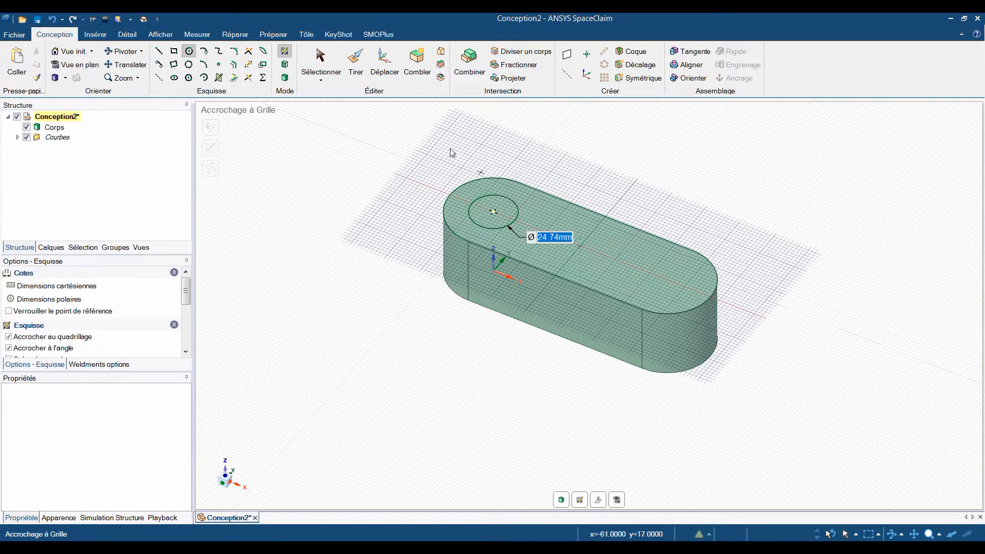
Pull the sketched circle down through the body to cut a hole in the rounded end.
{"action": "left_click", "coordinate": [348, 76]}
{"action": "left_click", "coordinate": [483, 219]}
{"action": "left_click_drag", "start_coordinate": [482, 219], "coordinate": [441, 327]}
{"action": "middle_click_drag", "start_coordinate": [405, 295], "coordinate": [429, 270]}
Set the hole's radius to 15 mm with the Pull tool.
{"action": "left_click", "coordinate": [509, 231]}
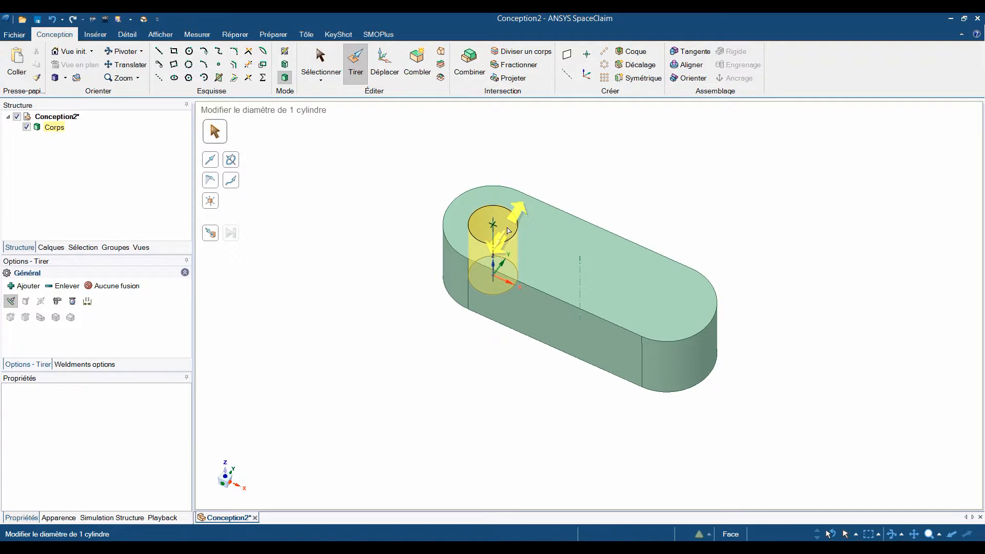
{"action": "left_click", "coordinate": [509, 231]}
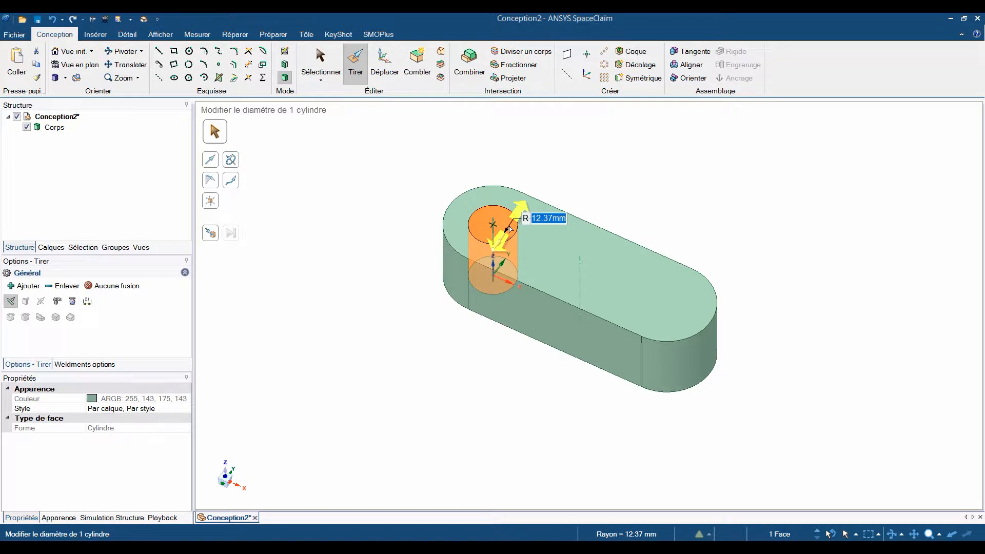
{"action": "type", "text": "15"}
{"action": "key", "text": "Return"}
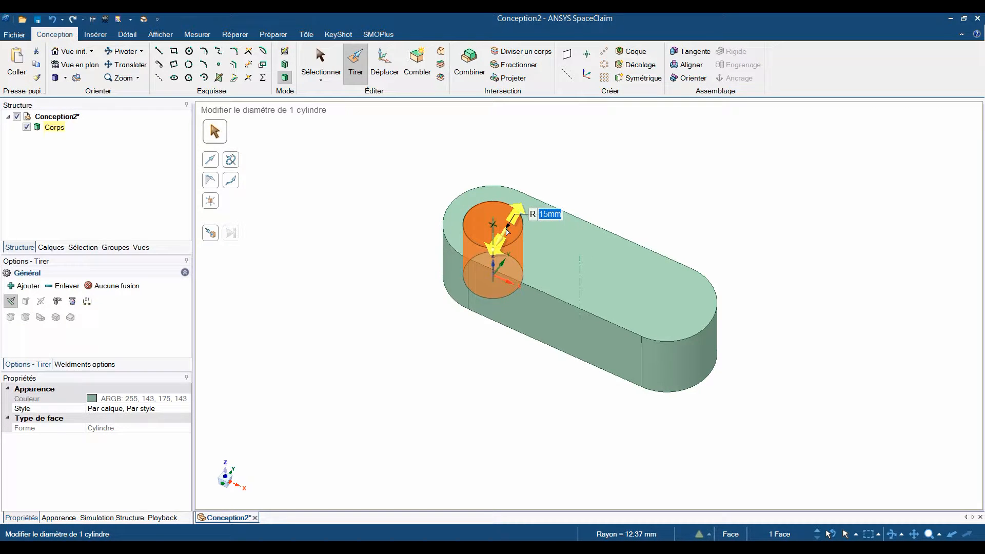
Copy the hole along the body's length with the Move tool, placing the copy between the middle and the far end.
{"action": "left_click", "coordinate": [390, 72]}
{"action": "mouse_move", "coordinate": [540, 127]}
{"action": "middle_mouse_down"}
{"action": "mouse_move", "coordinate": [539, 205]}
{"action": "mouse_move", "coordinate": [534, 181]}
{"action": "mouse_move", "coordinate": [498, 162]}
{"action": "middle_mouse_up"}
{"action": "left_click_drag", "start_coordinate": [470, 281], "coordinate": [444, 272]}
{"action": "left_click_drag", "start_coordinate": [501, 298], "coordinate": [541, 270], "text": "ctrl"}
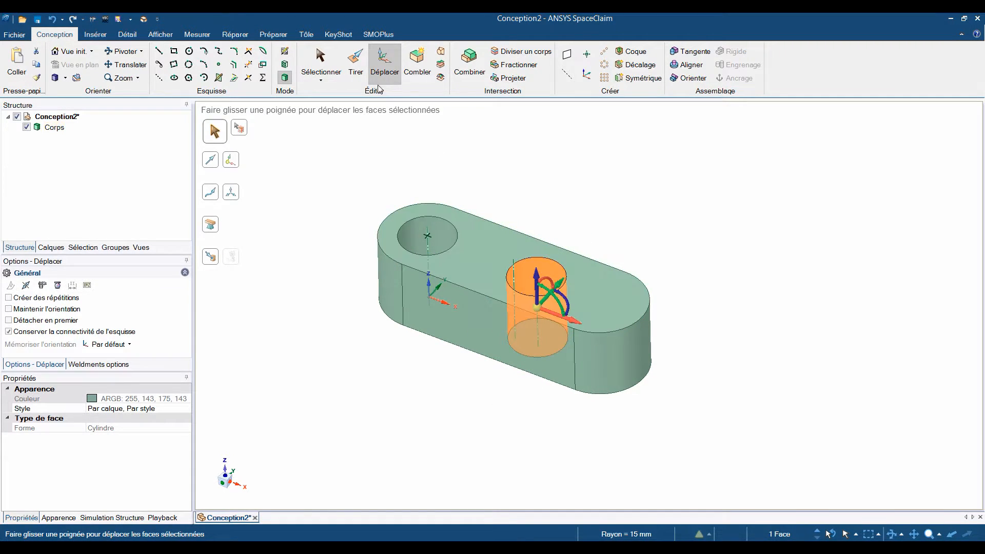
{"action": "left_click", "coordinate": [360, 72]}
{"action": "left_click_drag", "start_coordinate": [556, 189], "coordinate": [558, 205]}
{"action": "key", "text": "ctrl+z"}
{"action": "key", "text": "ctrl+z"}
Move the copied hole up to the far rounded end face so that it is concentric with it.
{"action": "key", "text": "m"}
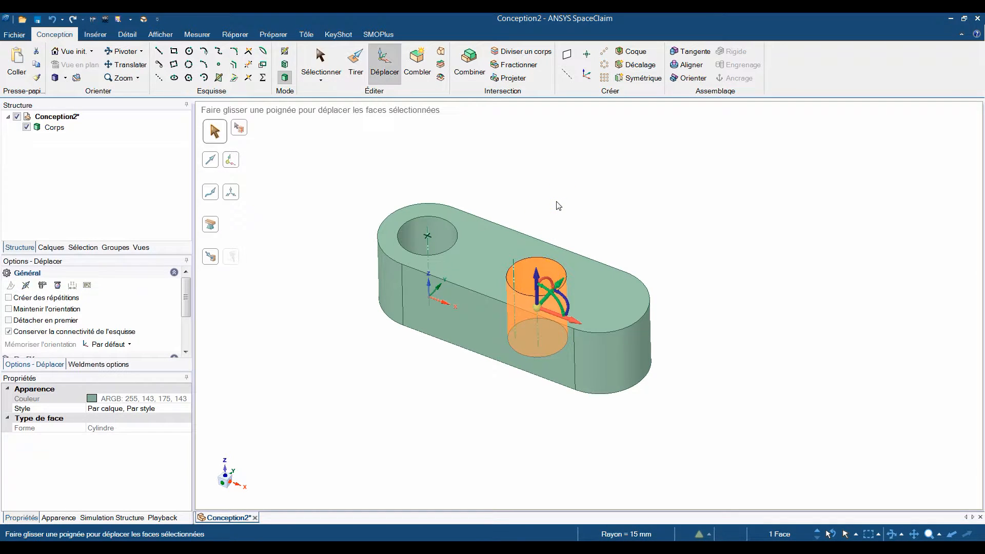
{"action": "key", "text": "u"}
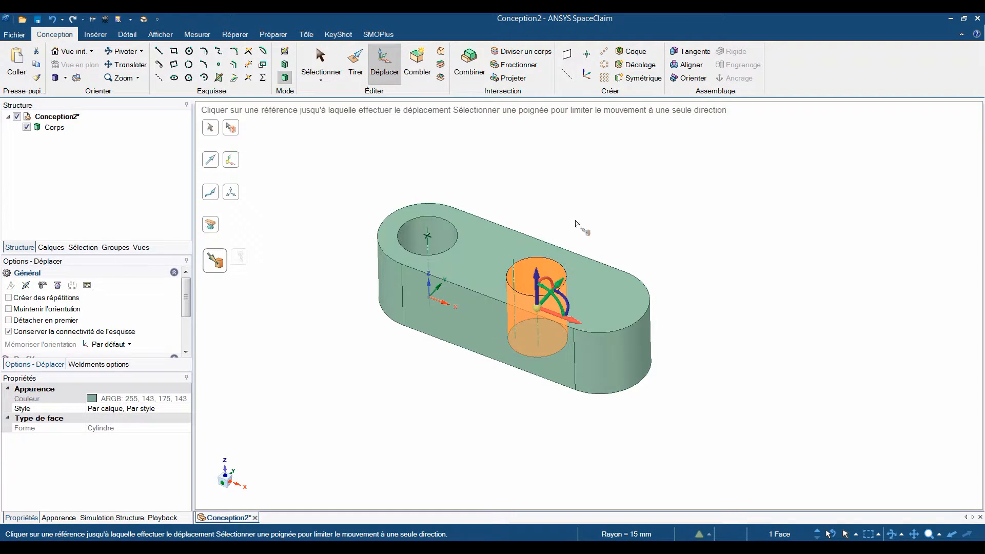
{"action": "left_click", "coordinate": [631, 341]}
{"action": "mouse_move", "coordinate": [738, 260]}
{"action": "middle_mouse_down"}
{"action": "mouse_move", "coordinate": [736, 327]}
{"action": "mouse_move", "coordinate": [737, 266]}
{"action": "middle_mouse_up"}
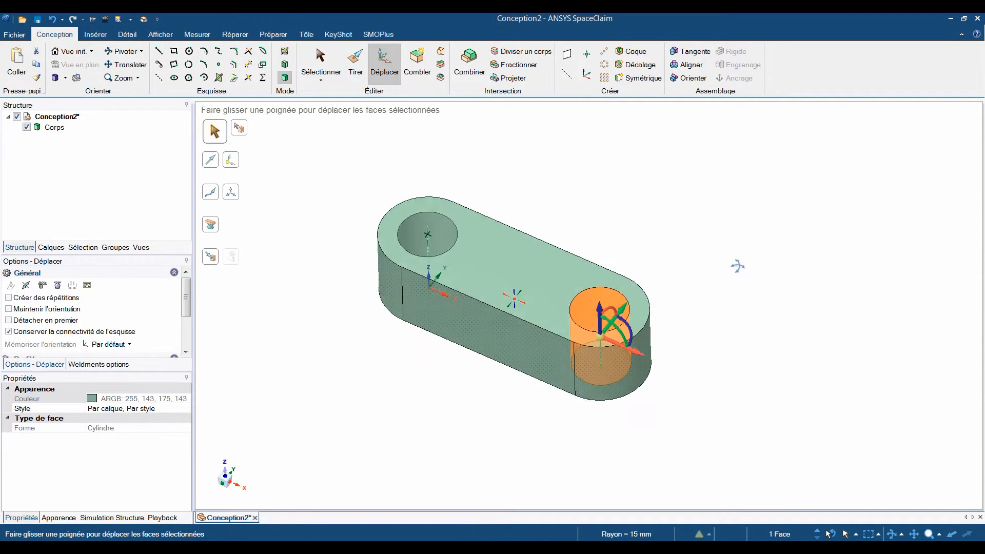
Sketch a 30 mm diameter circle at the centre of the top face, midway between the two holes.
{"action": "key", "text": "c"}
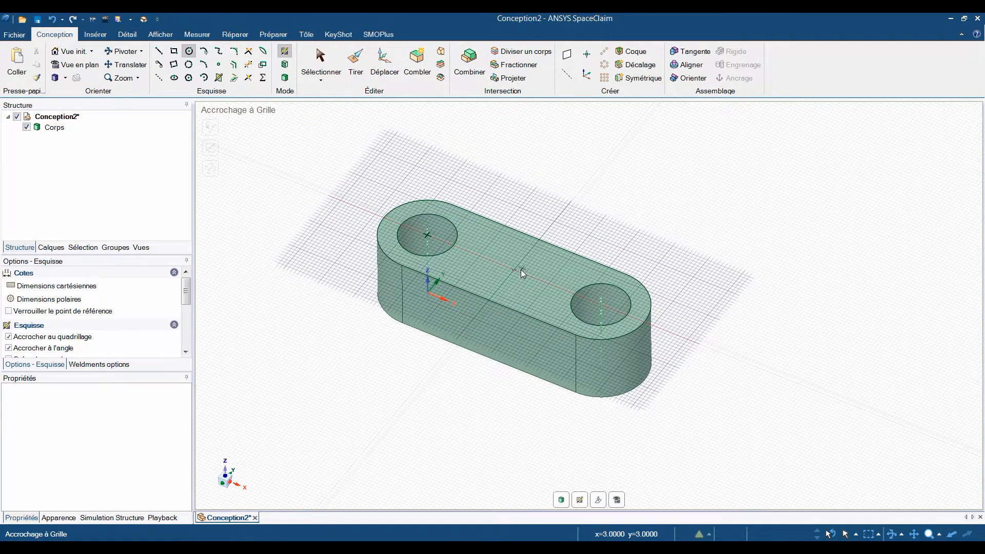
{"action": "left_click", "coordinate": [514, 269]}
{"action": "left_click", "coordinate": [519, 251]}
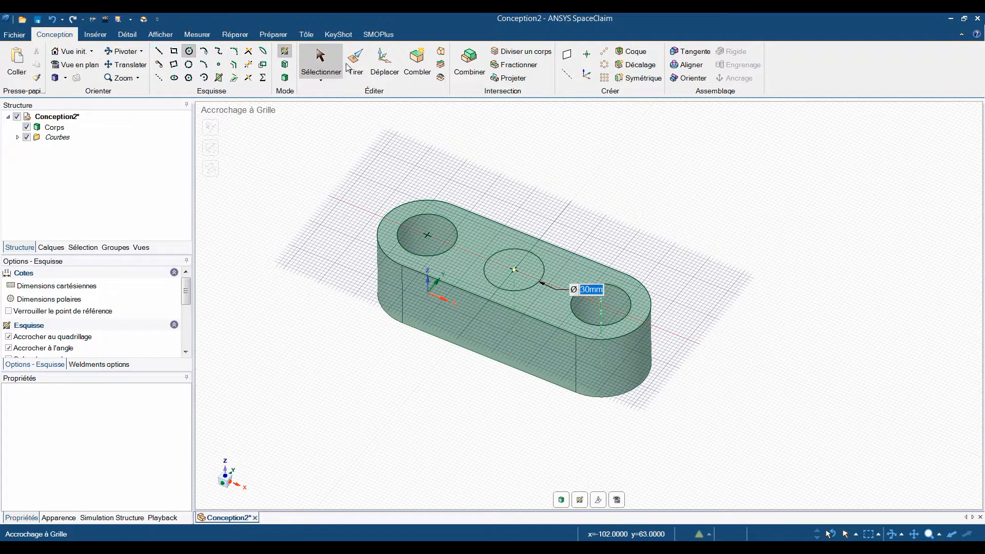
Pull the central circle upward into a cylindrical boss, giving the part an overall height of about 80 mm.
{"action": "key", "text": "p"}
{"action": "left_click", "coordinate": [506, 259]}
{"action": "left_click_drag", "start_coordinate": [513, 256], "coordinate": [517, 201]}
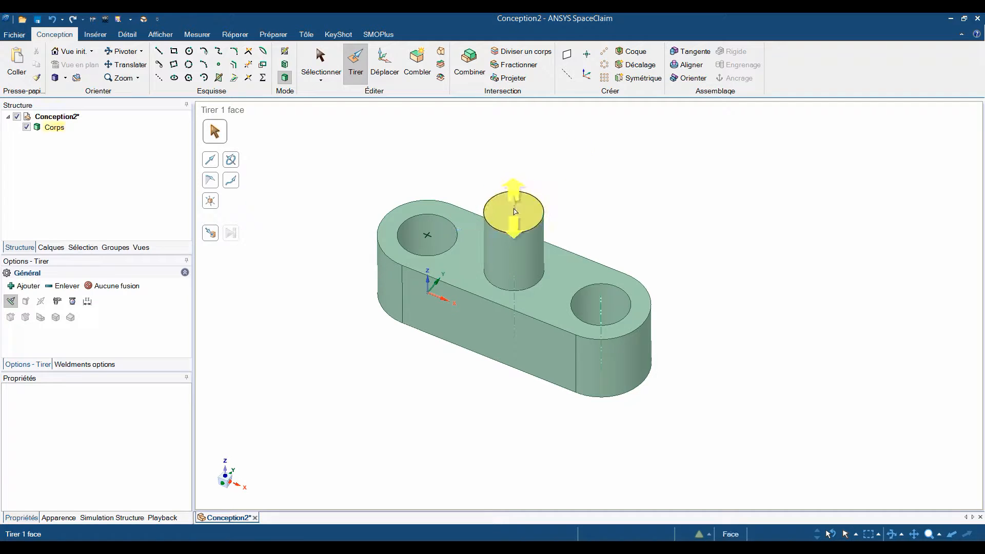
{"action": "left_click", "coordinate": [739, 204]}
{"action": "middle_click_drag", "start_coordinate": [708, 236], "coordinate": [711, 219]}
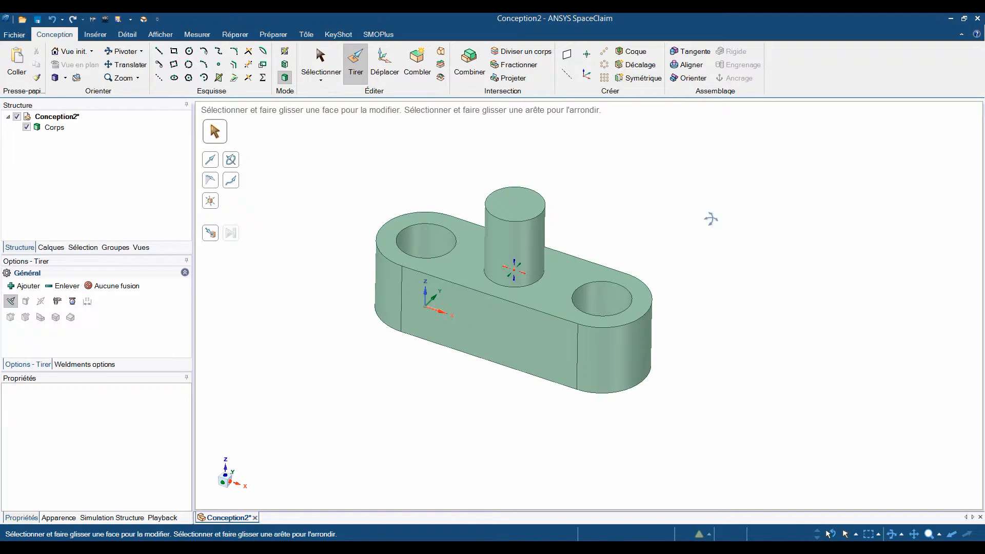
Create a drawing sheet of the part and add an isometric general view beneath the side view.
{"action": "left_click", "coordinate": [16, 34]}
{"action": "key", "text": "Escape"}
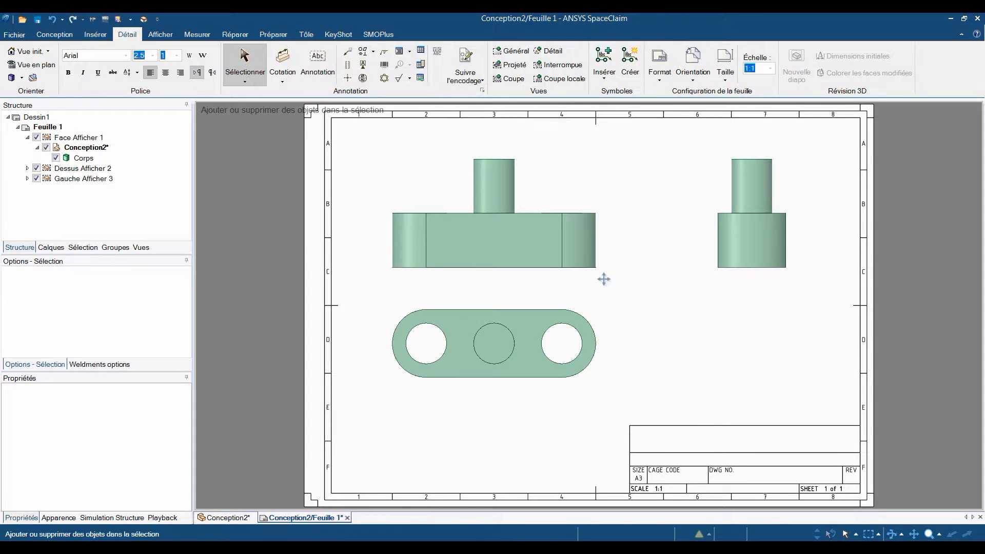
{"action": "left_click", "coordinate": [519, 65]}
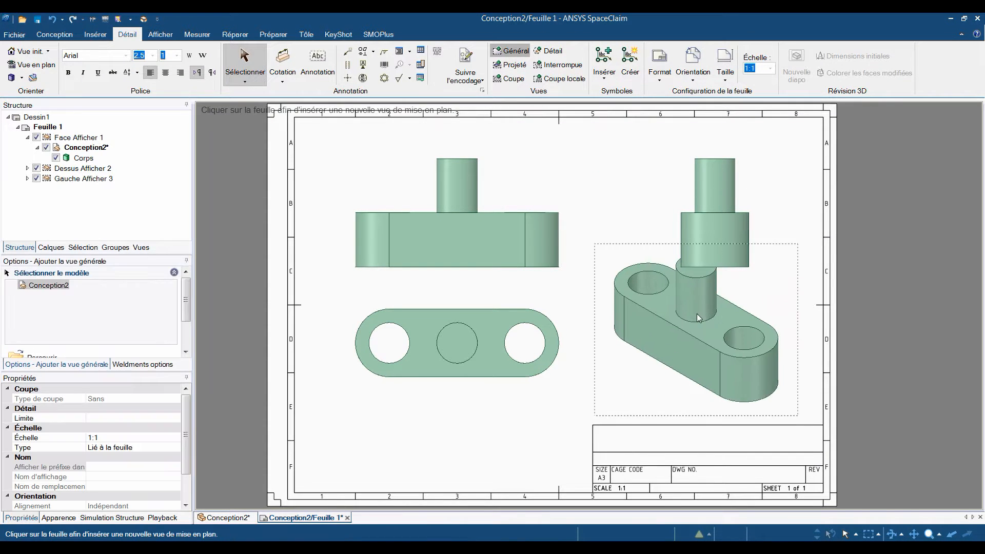
{"action": "left_click", "coordinate": [678, 326]}
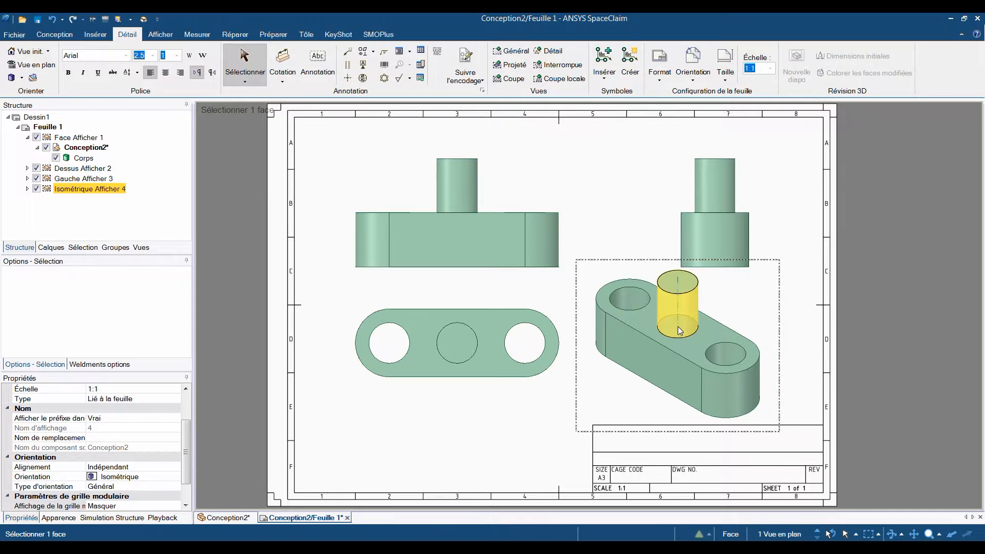
{"action": "right_click_drag", "start_coordinate": [616, 223], "coordinate": [619, 195]}
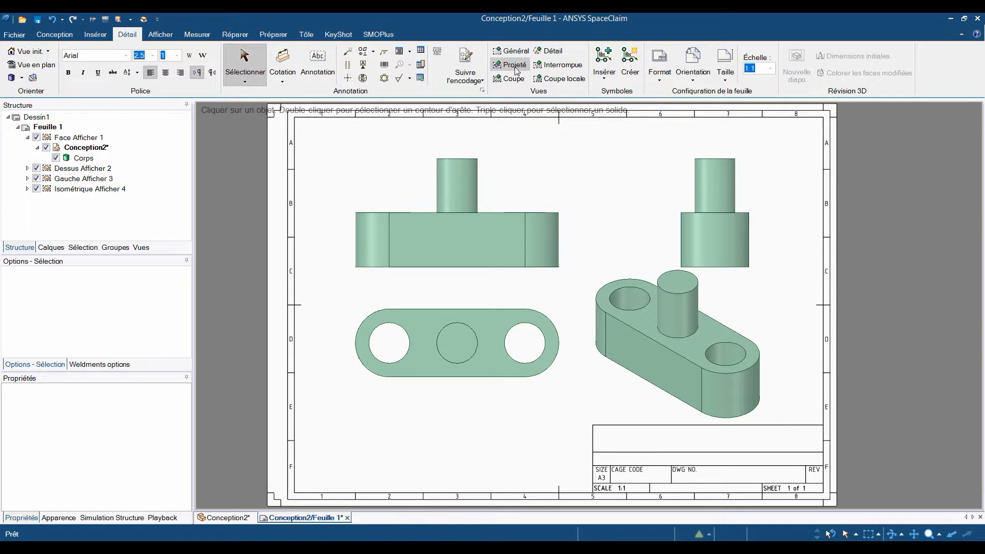
Convert the side view into a section view, placing the cutting plane through the boss centre on the top view.
{"action": "left_click", "coordinate": [509, 78]}
{"action": "left_click", "coordinate": [688, 187]}
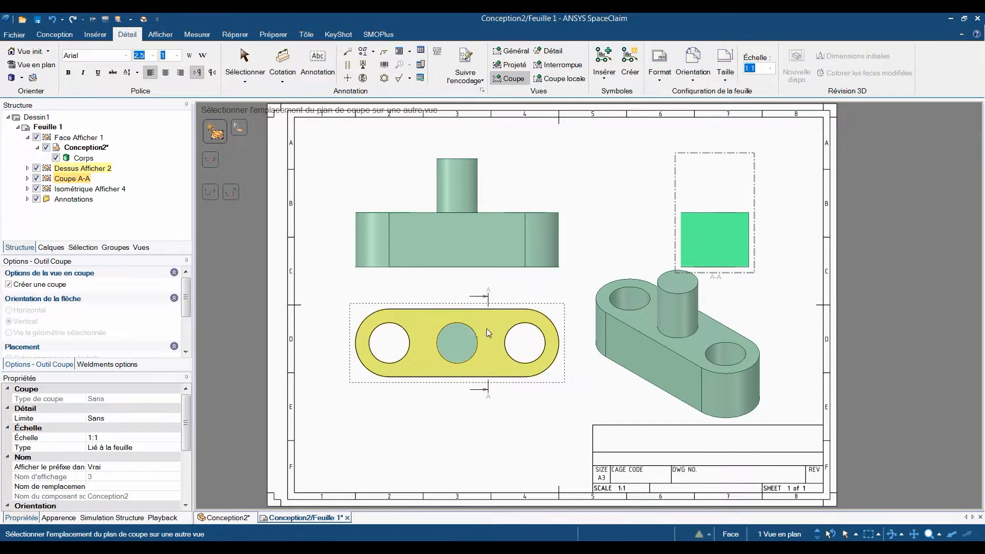
{"action": "left_click", "coordinate": [461, 334]}
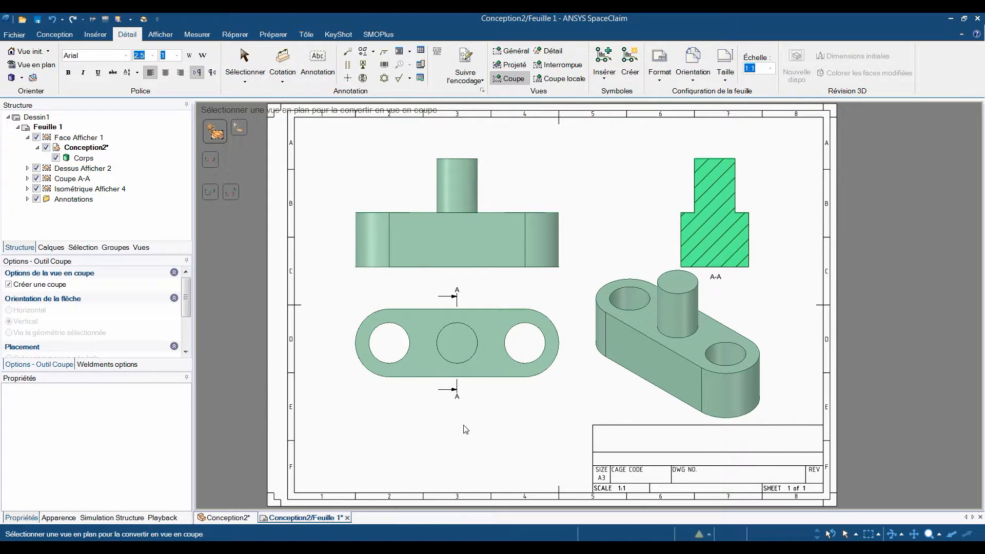
Dimension the base height and the overall height beside the front view.
{"action": "left_click", "coordinate": [282, 64]}
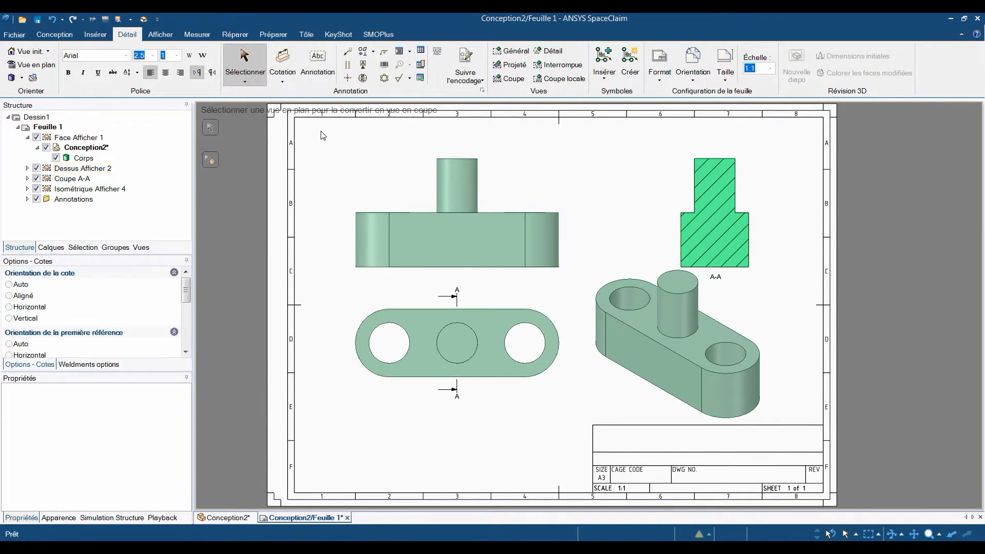
{"action": "left_click", "coordinate": [353, 234]}
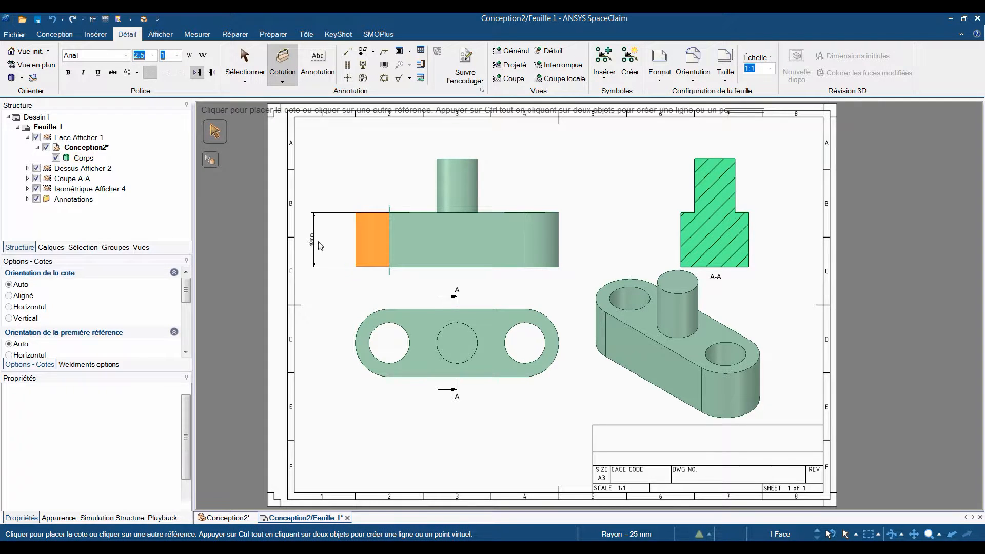
{"action": "left_click", "coordinate": [314, 241]}
{"action": "left_click", "coordinate": [451, 159]}
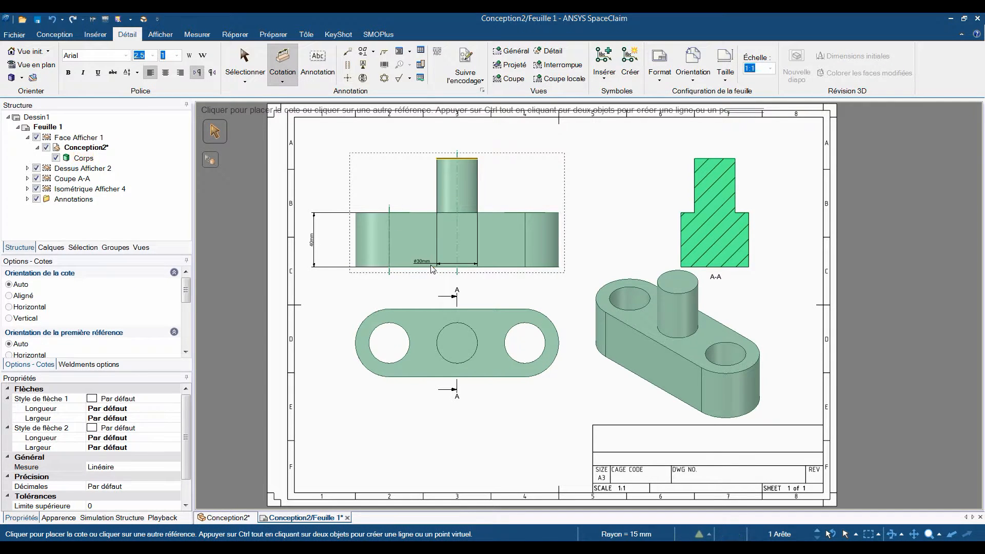
{"action": "left_click", "coordinate": [306, 232]}
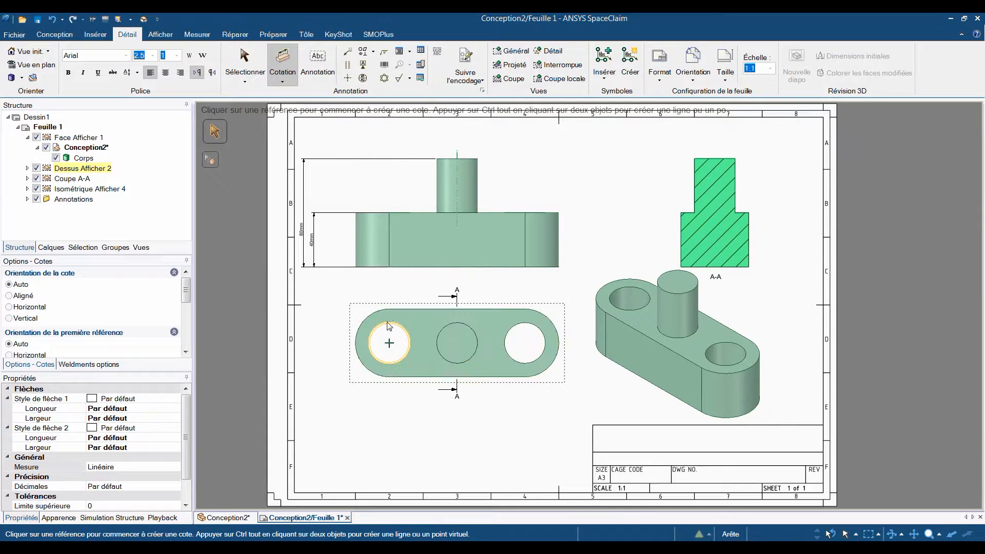
Dimension the hole diameter nearest the origin end and the overall length on the top view.
{"action": "left_click", "coordinate": [405, 334]}
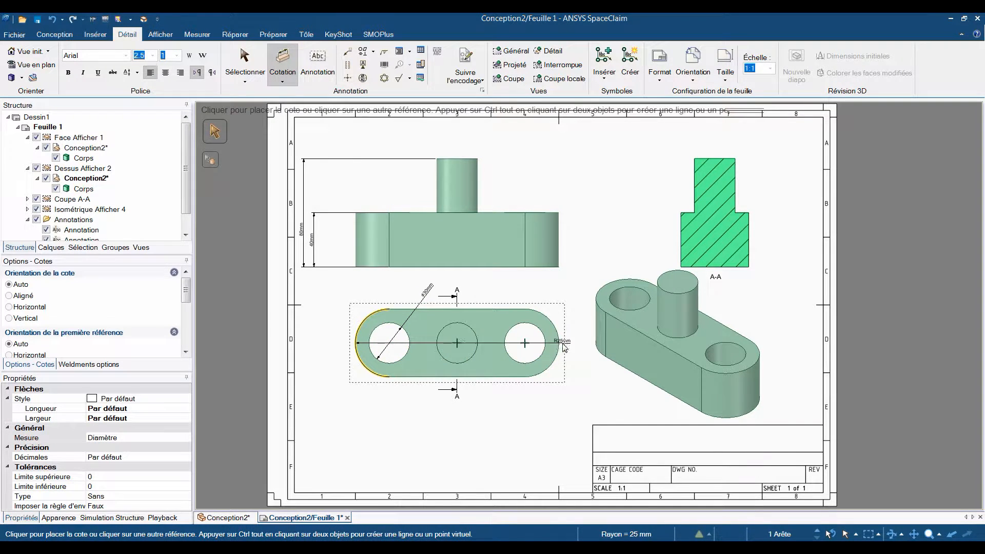
{"action": "left_click", "coordinate": [561, 426]}
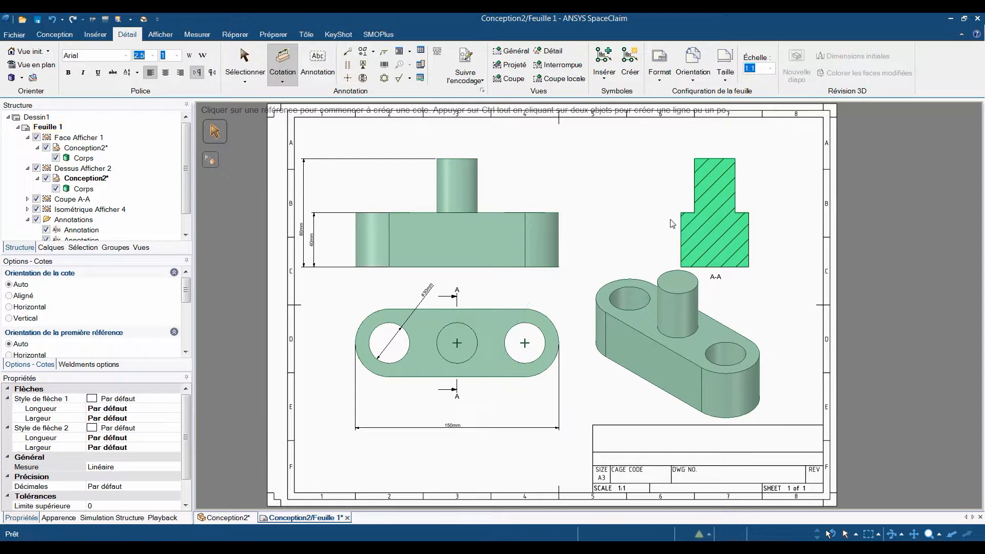
{"action": "key", "text": "Escape"}
Cut a coaxial cylindrical hole through the full 80 mm boss and base height in the section view, leaving an 8 mm boss wall.
{"action": "double_click", "coordinate": [675, 189]}
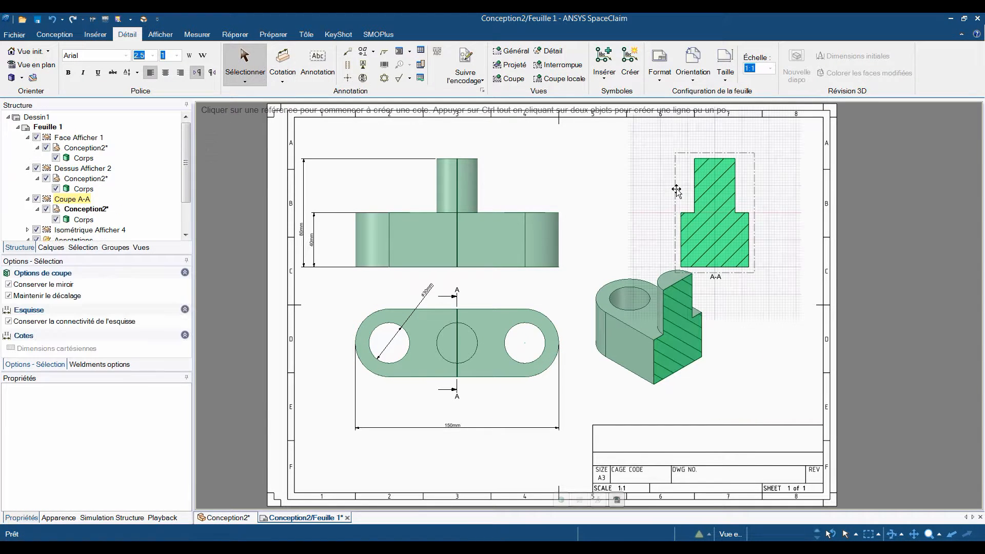
{"action": "scroll", "coordinate": [299, 71], "scroll_direction": "up", "scroll_amount": 1}
{"action": "left_click", "coordinate": [171, 54]}
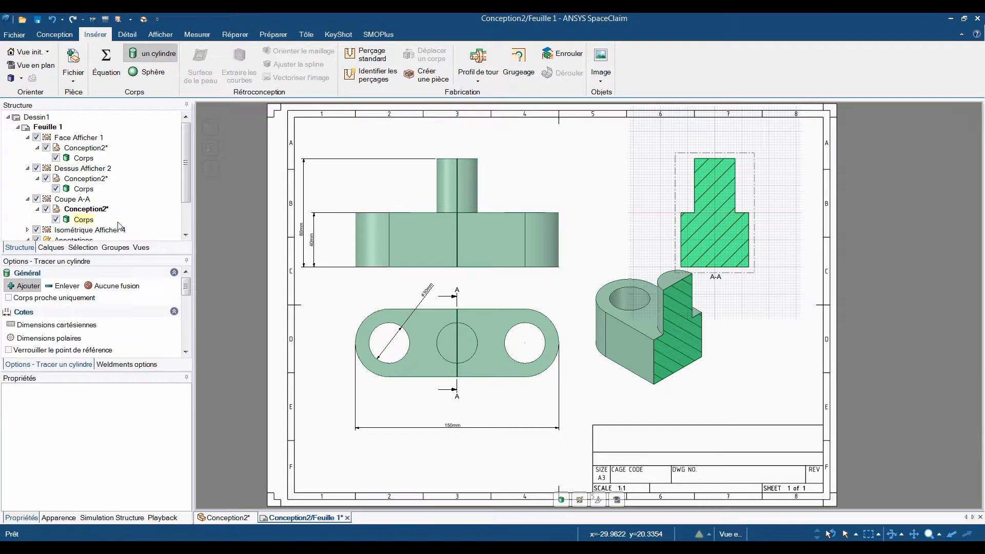
{"action": "left_click", "coordinate": [715, 159]}
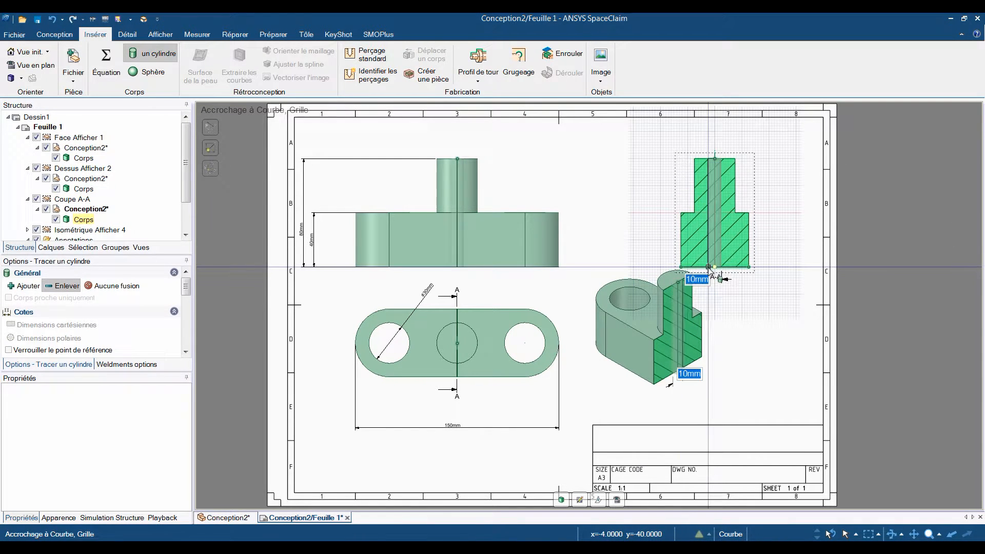
{"action": "left_click", "coordinate": [706, 268]}
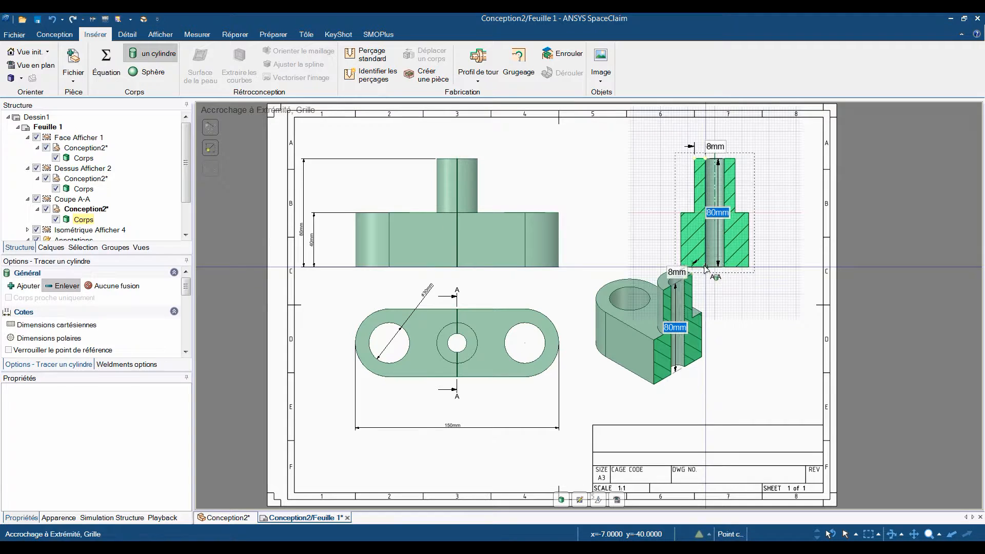
Round the inner corner between the boss and the base in the section view.
{"action": "left_click", "coordinate": [68, 39]}
{"action": "left_click", "coordinate": [246, 54]}
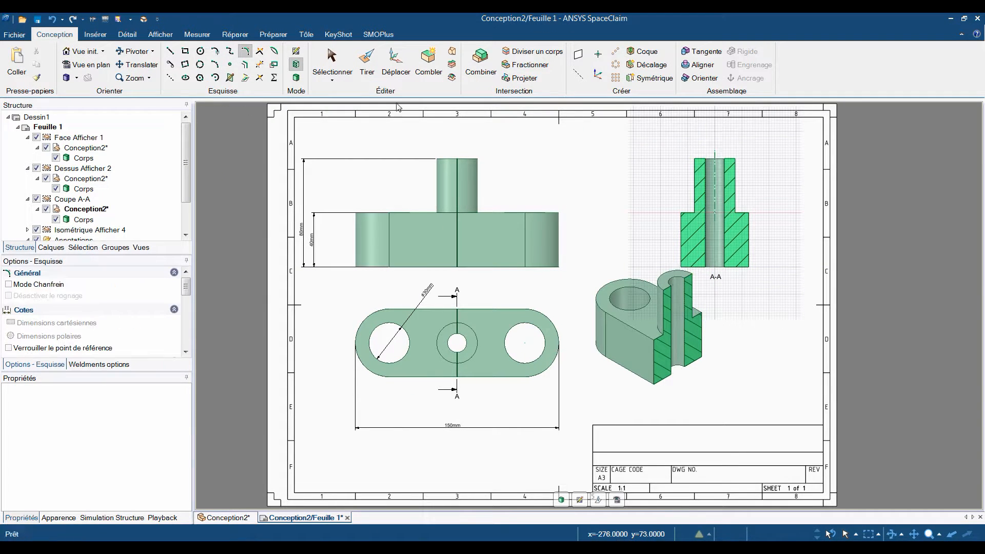
{"action": "scroll", "coordinate": [683, 211], "scroll_direction": "up", "scroll_amount": 4}
{"action": "left_click", "coordinate": [682, 206]}
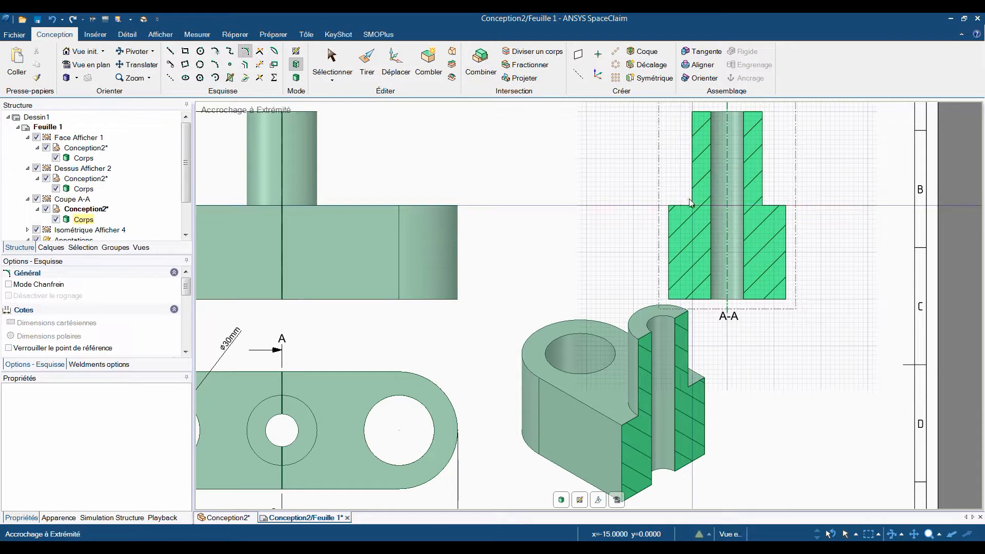
{"action": "left_click", "coordinate": [692, 194]}
{"action": "key", "text": "Return"}
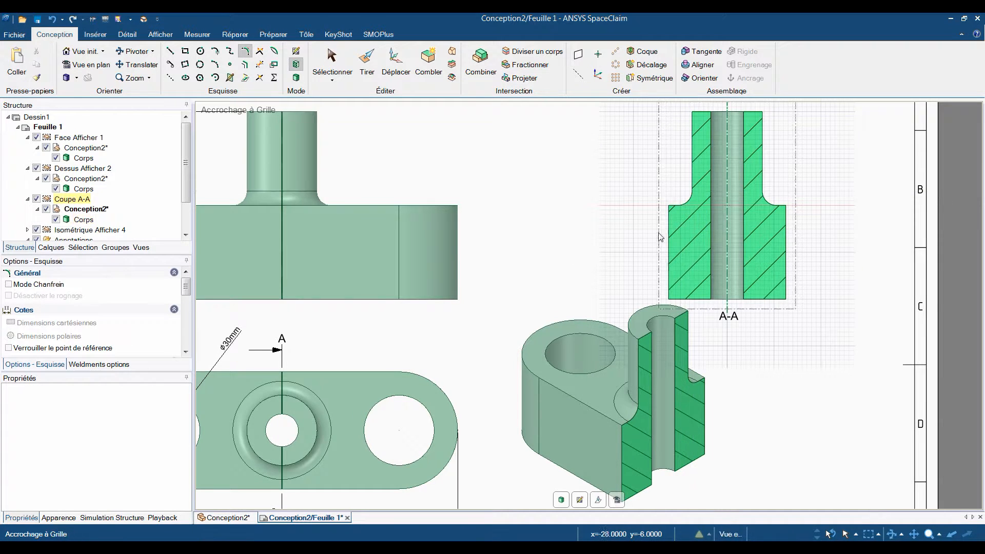
Return to solid editing and pull the boss's top face down 10 mm in the isometric view, making the overall height 70 mm.
{"action": "scroll", "coordinate": [641, 280], "scroll_direction": "down", "scroll_amount": 3}
{"action": "left_click", "coordinate": [561, 500]}
{"action": "left_click", "coordinate": [605, 377]}
{"action": "scroll", "coordinate": [605, 377], "scroll_direction": "down", "scroll_amount": 1}
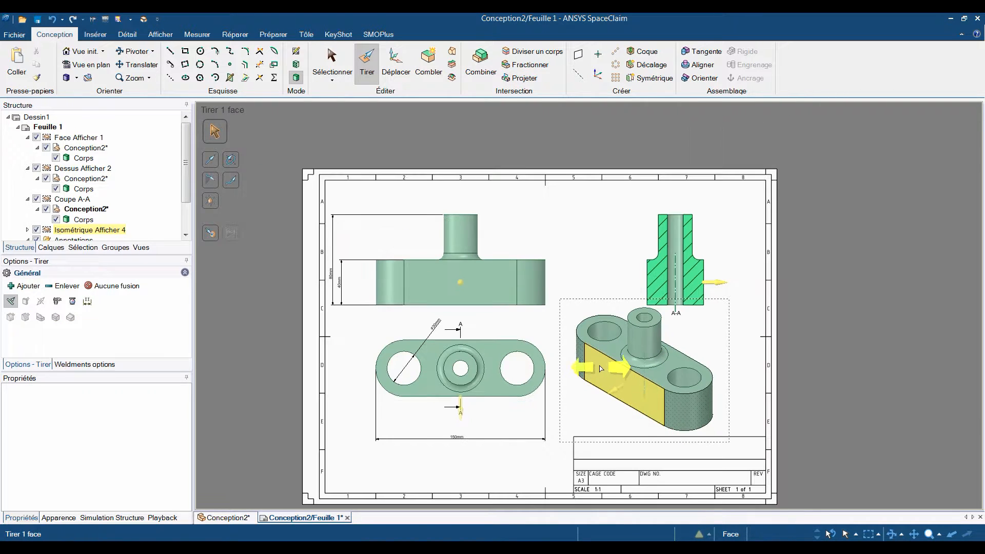
{"action": "key", "text": "Escape"}
{"action": "key", "text": "Escape"}
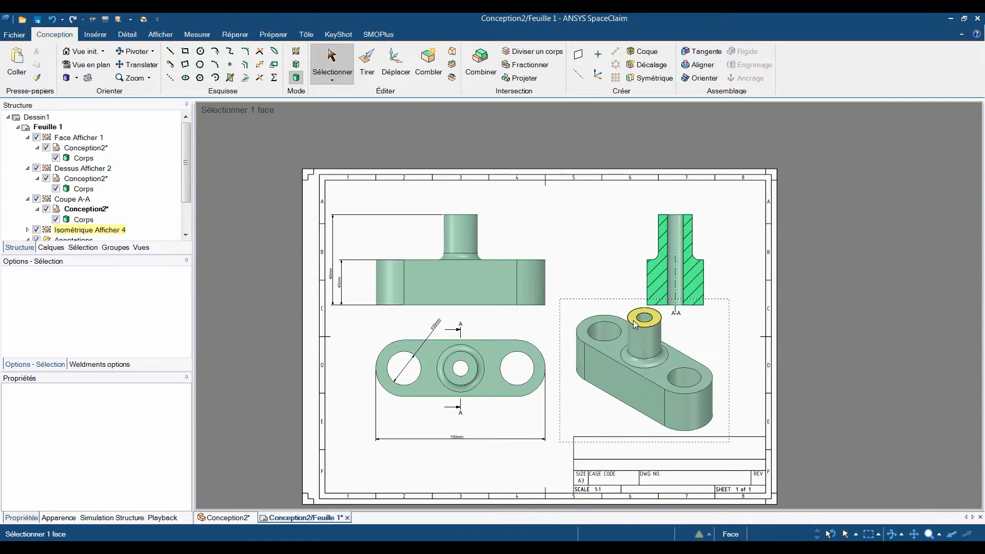
{"action": "left_click", "coordinate": [633, 320]}
{"action": "key", "text": "p"}
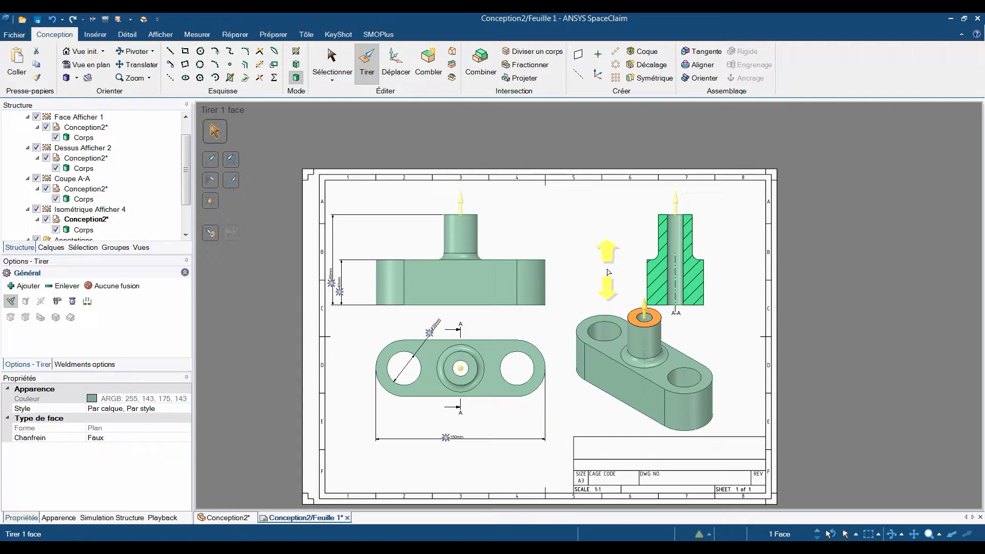
{"action": "left_click_drag", "start_coordinate": [607, 277], "coordinate": [567, 291]}
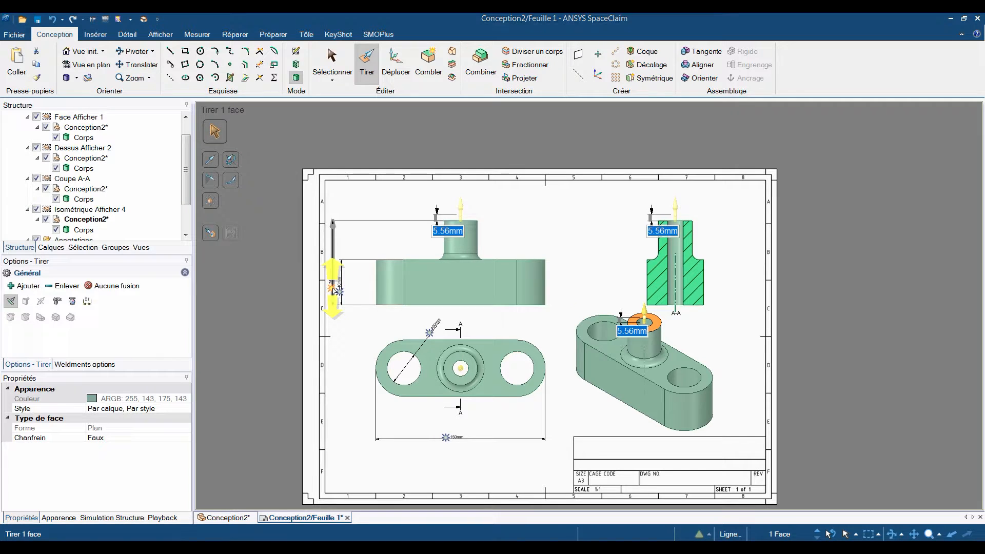
{"action": "type", "text": "10"}
{"action": "key", "text": "Return"}
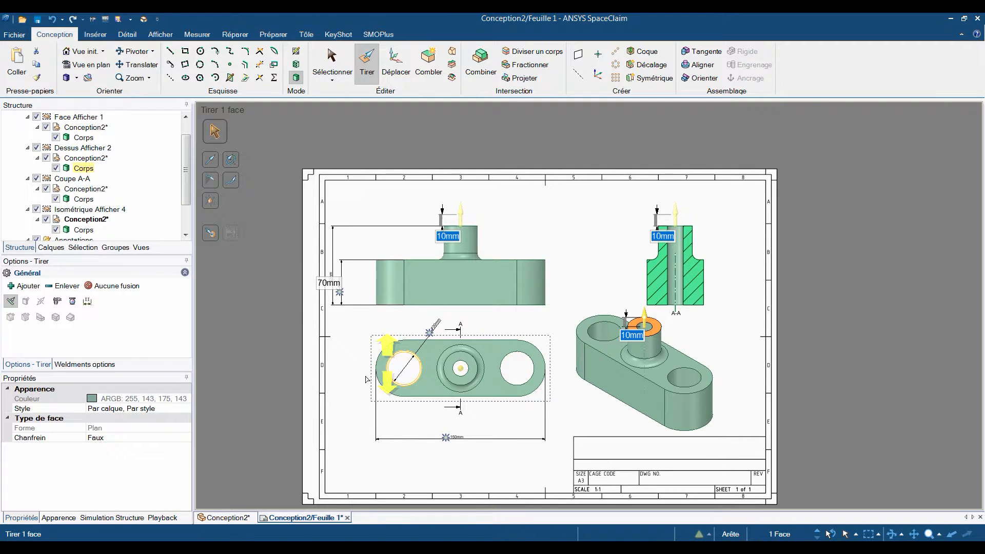
Pull the base's upper face in the isometric view to set the base height dimension to 15 mm.
{"action": "left_click", "coordinate": [610, 346]}
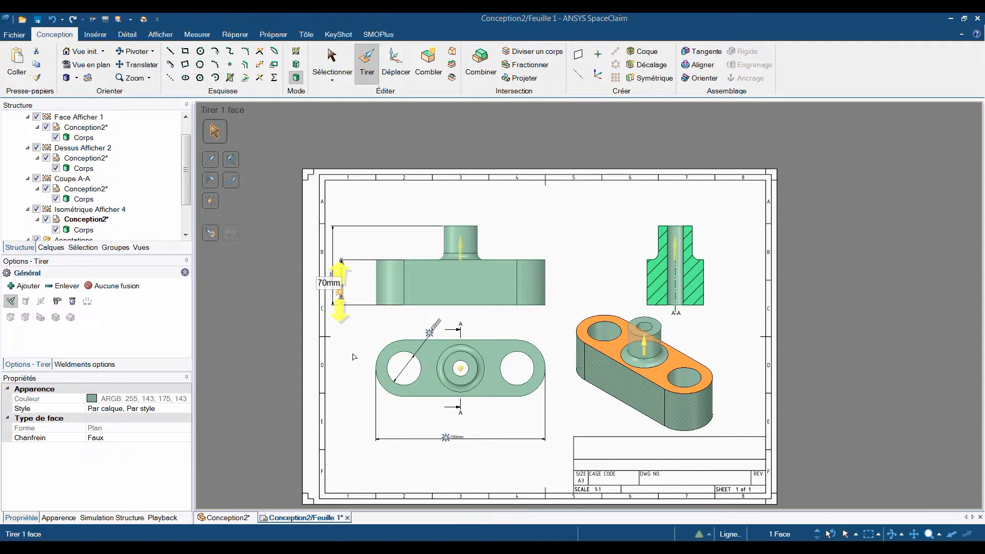
{"action": "key", "text": "Escape"}
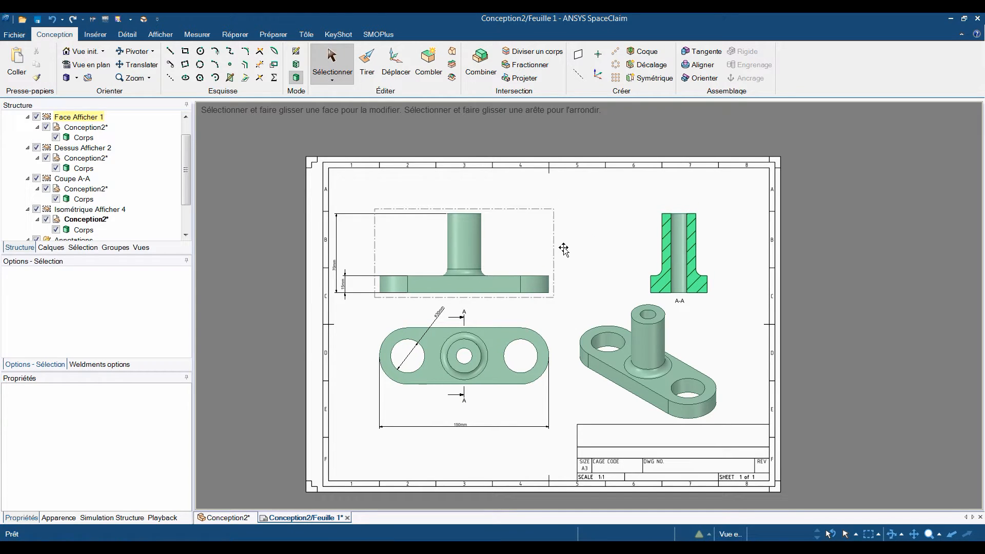
{"action": "left_click_drag", "start_coordinate": [558, 258], "coordinate": [566, 241]}
Switch to the 3D model and pull the boss's outer cylindrical face inward to reduce its diameter.
{"action": "left_click", "coordinate": [221, 518]}
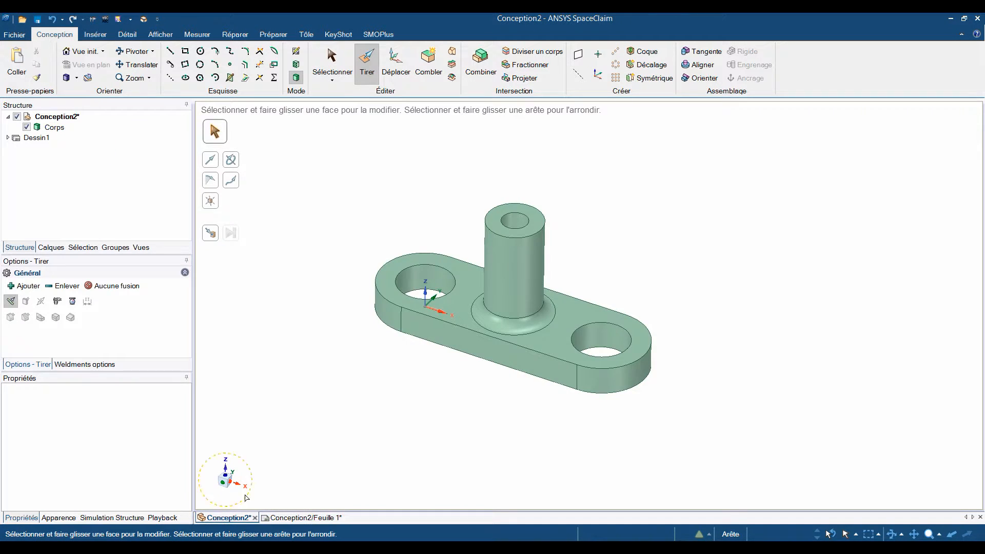
{"action": "left_click", "coordinate": [518, 262]}
{"action": "left_click_drag", "start_coordinate": [601, 287], "coordinate": [526, 214]}
Sketch a rectangle about 9.3 mm wide and 17 mm high against the boss, standing on the base, in the plane through the boss axis.
{"action": "left_click", "coordinate": [515, 215]}
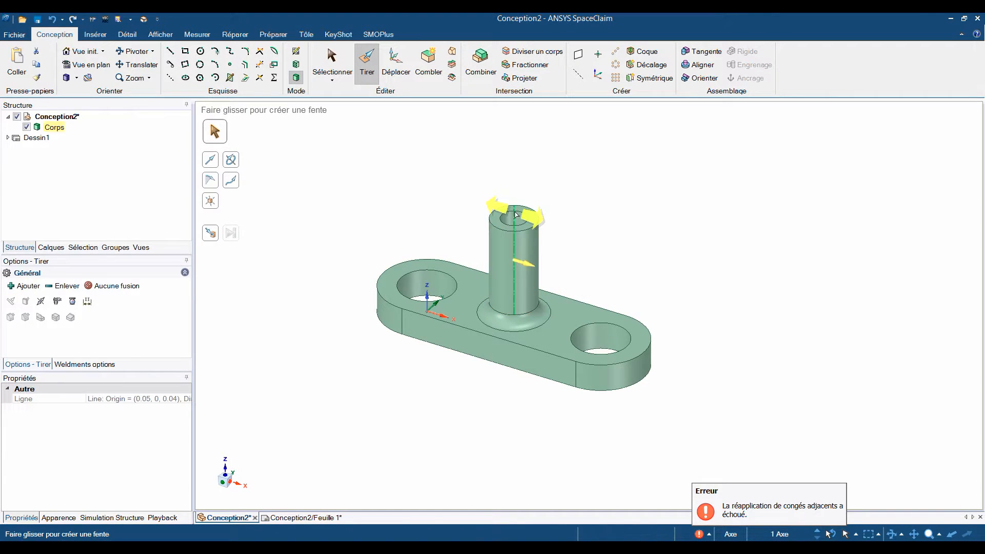
{"action": "key", "text": "r"}
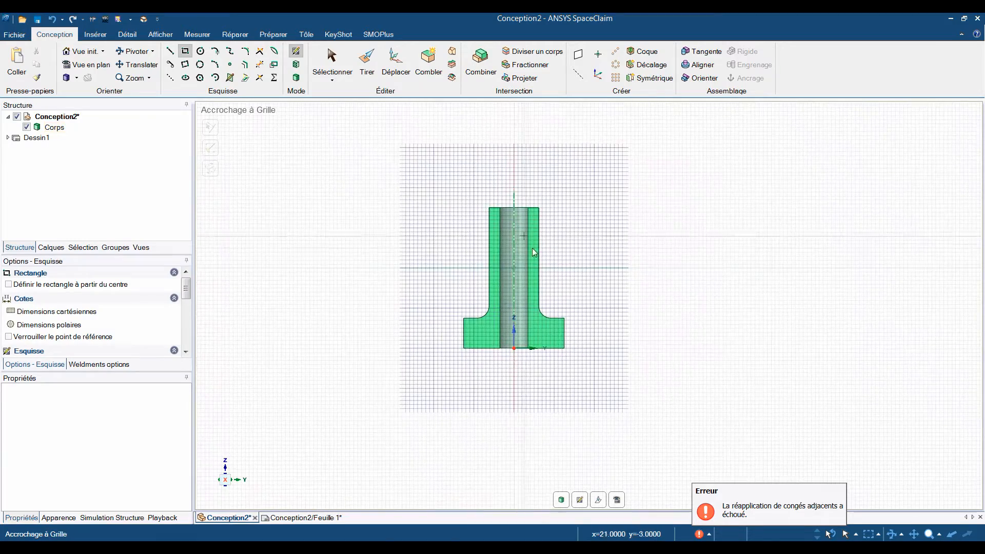
{"action": "scroll", "coordinate": [464, 353], "scroll_direction": "up", "scroll_amount": 3}
{"action": "left_click", "coordinate": [404, 350]}
{"action": "left_click", "coordinate": [463, 250]}
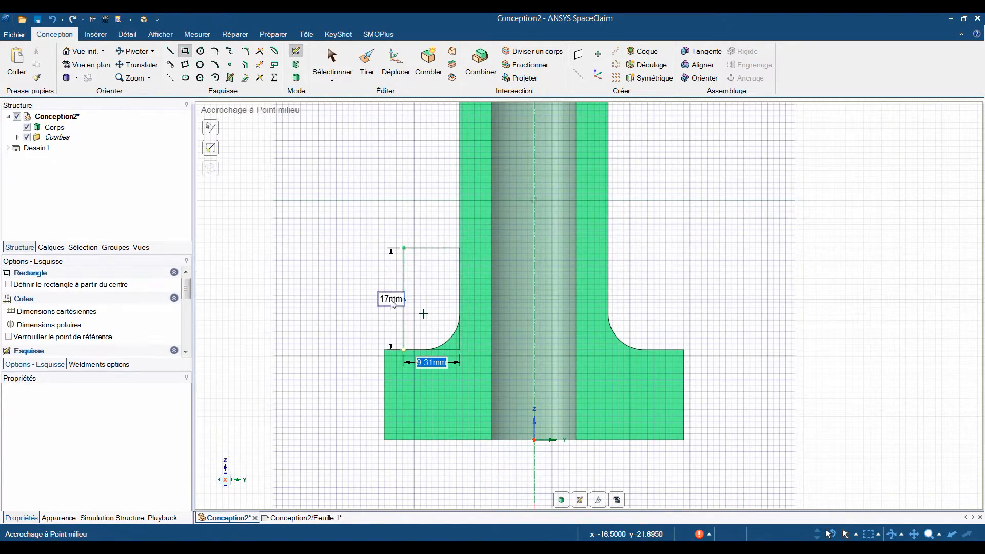
{"action": "scroll", "coordinate": [418, 392], "scroll_direction": "up", "scroll_amount": 2}
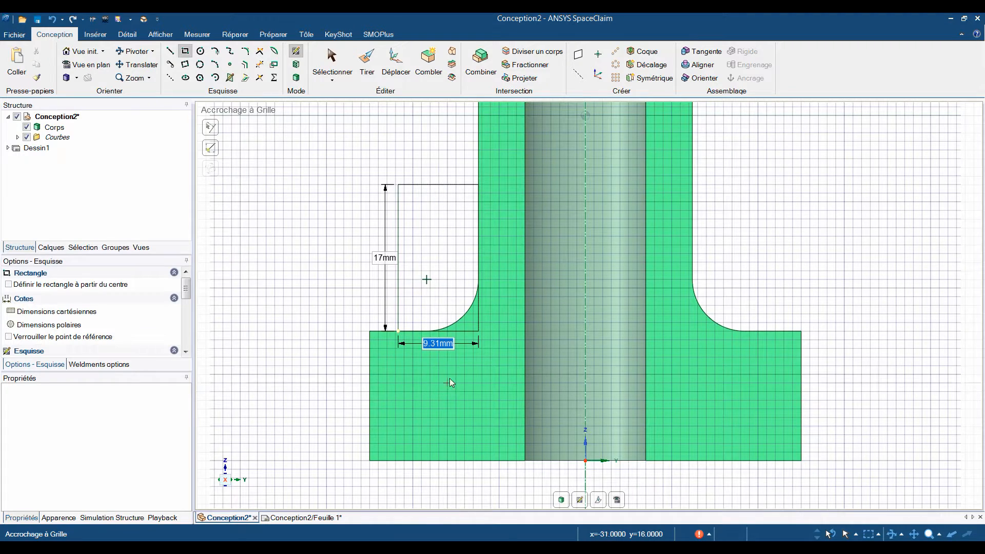
{"action": "scroll", "coordinate": [451, 364], "scroll_direction": "up", "scroll_amount": 1}
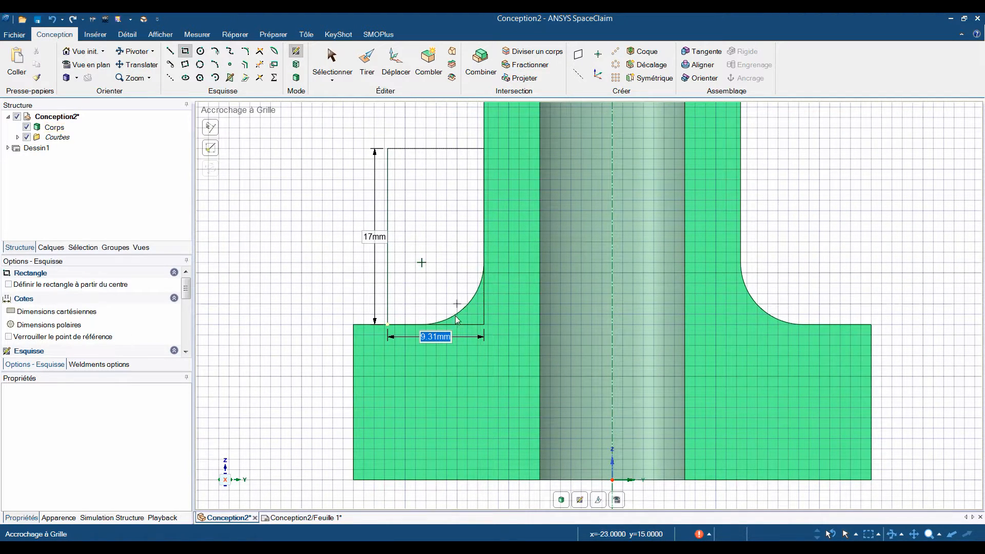
{"action": "scroll", "coordinate": [460, 336], "scroll_direction": "down", "scroll_amount": 3}
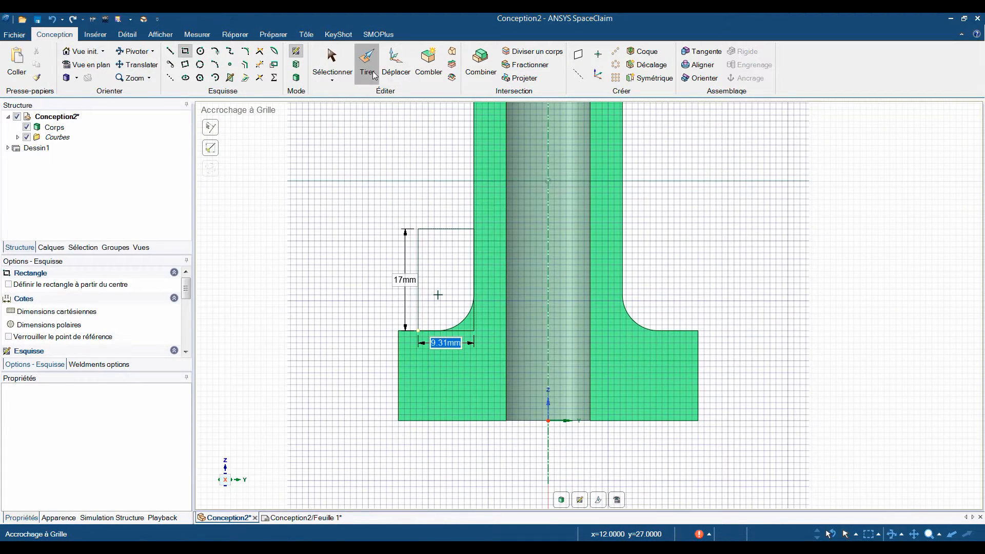
Pull the rectangle symmetrically about its sketch plane into a 10 mm thick rib joined to the boss and base.
{"action": "left_click", "coordinate": [373, 76]}
{"action": "scroll", "coordinate": [551, 349], "scroll_direction": "up", "scroll_amount": 2}
{"action": "left_click", "coordinate": [557, 343]}
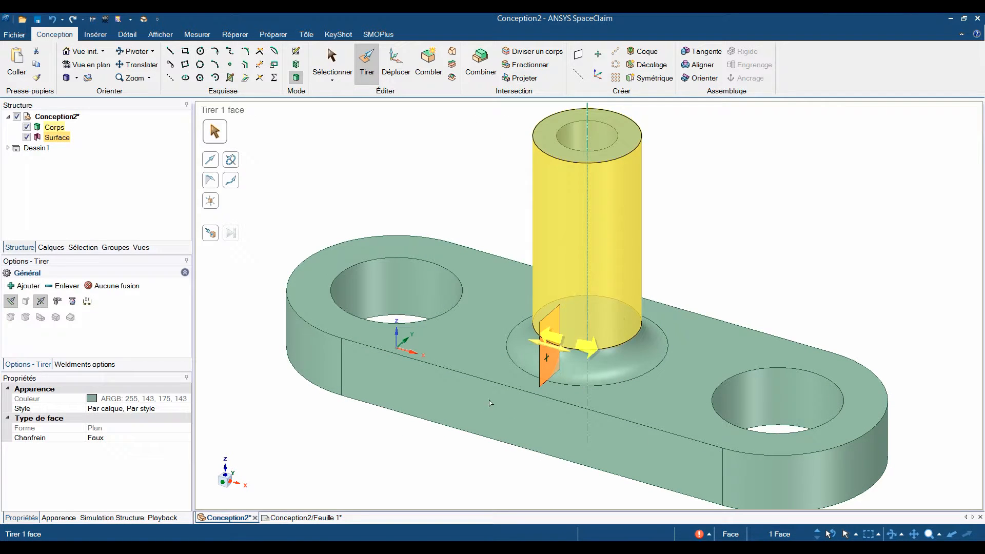
{"action": "mouse_move", "coordinate": [444, 410]}
{"action": "left_mouse_down"}
{"action": "mouse_move", "coordinate": [471, 409]}
{"action": "mouse_move", "coordinate": [547, 440]}
{"action": "mouse_move", "coordinate": [453, 396]}
{"action": "left_mouse_up"}
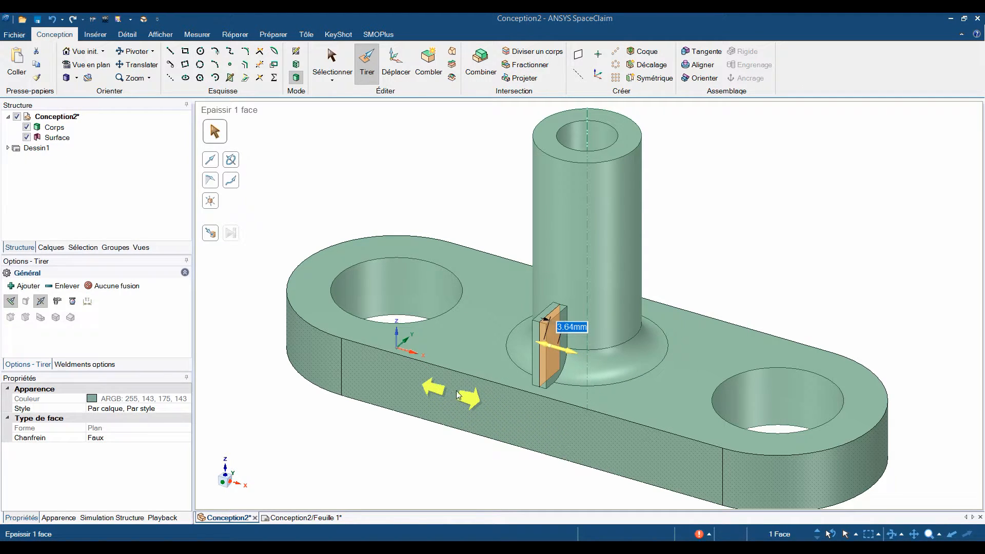
Select the rib's faces and pattern them around the boss axis as four instances spaced 90° apart.
{"action": "left_click", "coordinate": [536, 350], "text": "ctrl"}
{"action": "left_click", "coordinate": [546, 318], "text": "ctrl"}
{"action": "left_click", "coordinate": [396, 72]}
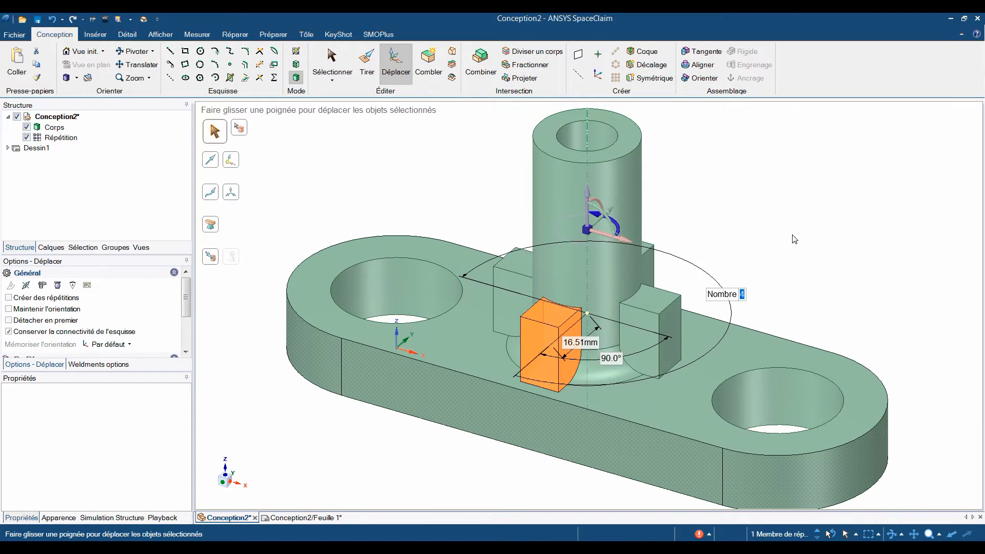
{"action": "middle_click_drag", "start_coordinate": [794, 238], "coordinate": [788, 323]}
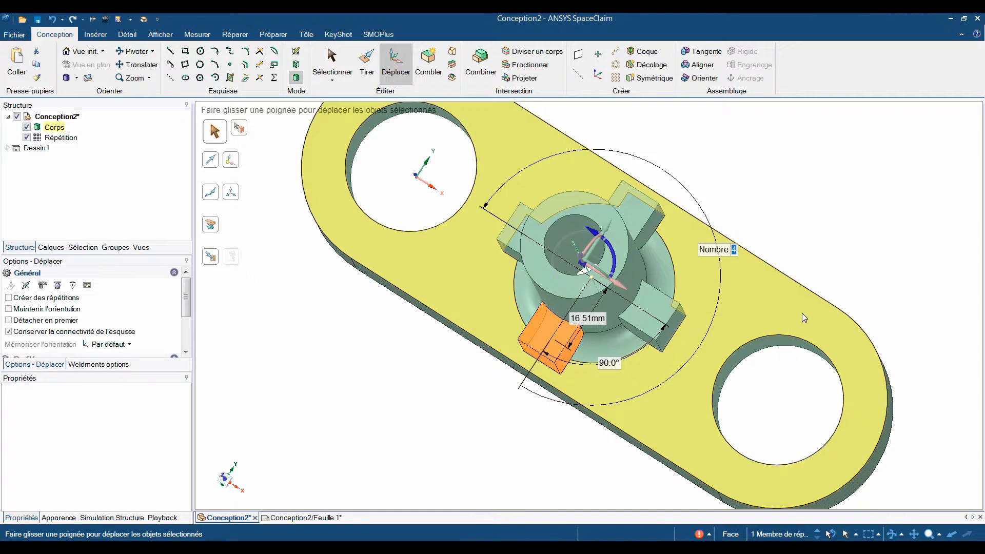
Change the rib pattern's count to 3 and set it back to 4.
{"action": "type", "text": "3"}
{"action": "key", "text": "Return"}
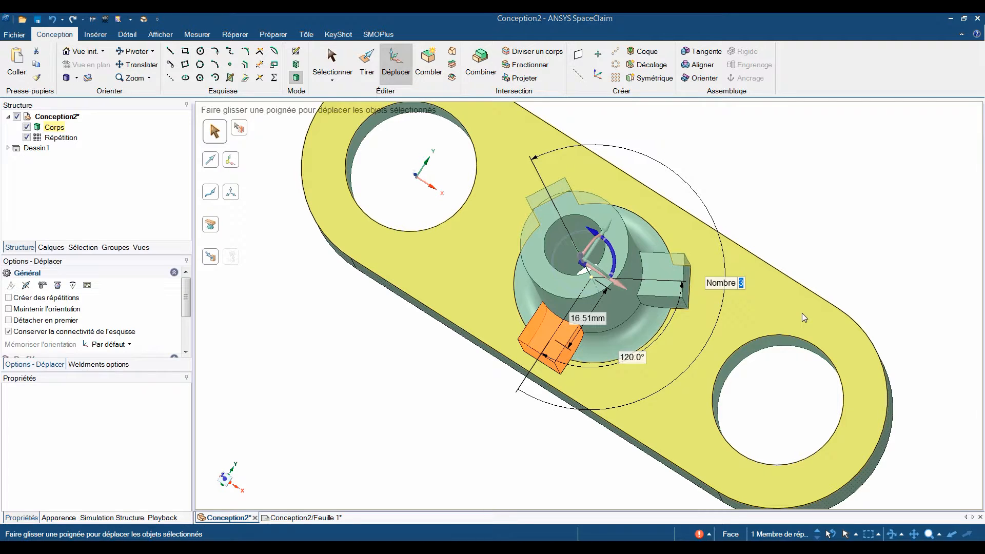
{"action": "type", "text": "4"}
{"action": "key", "text": "Return"}
Pull a rib's top face upward and set its distance from the boss's top face to 15 mm for all ribs.
{"action": "left_click", "coordinate": [781, 189]}
{"action": "middle_click_drag", "start_coordinate": [768, 214], "coordinate": [749, 195]}
{"action": "mouse_move", "coordinate": [749, 195]}
{"action": "middle_mouse_down"}
{"action": "mouse_move", "coordinate": [761, 174]}
{"action": "mouse_move", "coordinate": [744, 193]}
{"action": "middle_mouse_up"}
{"action": "scroll", "coordinate": [762, 176], "scroll_direction": "down", "scroll_amount": 1}
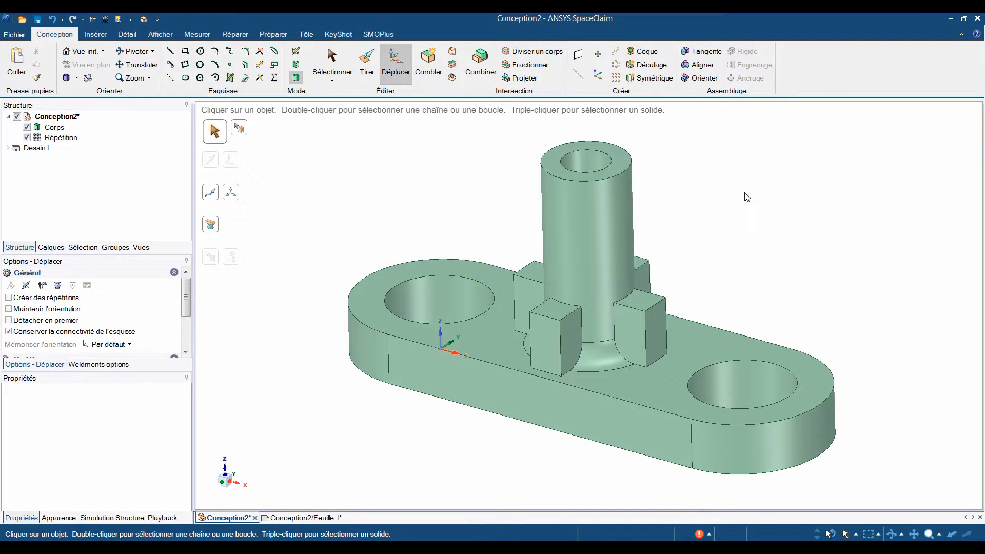
{"action": "left_click", "coordinate": [377, 64]}
{"action": "left_click", "coordinate": [645, 303]}
{"action": "left_click_drag", "start_coordinate": [646, 303], "coordinate": [649, 255]}
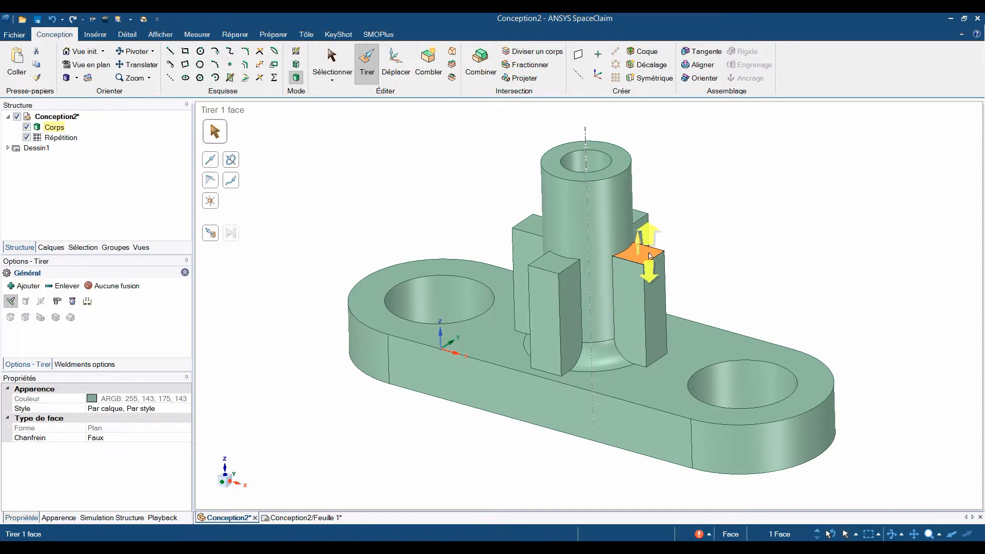
{"action": "key", "text": "space"}
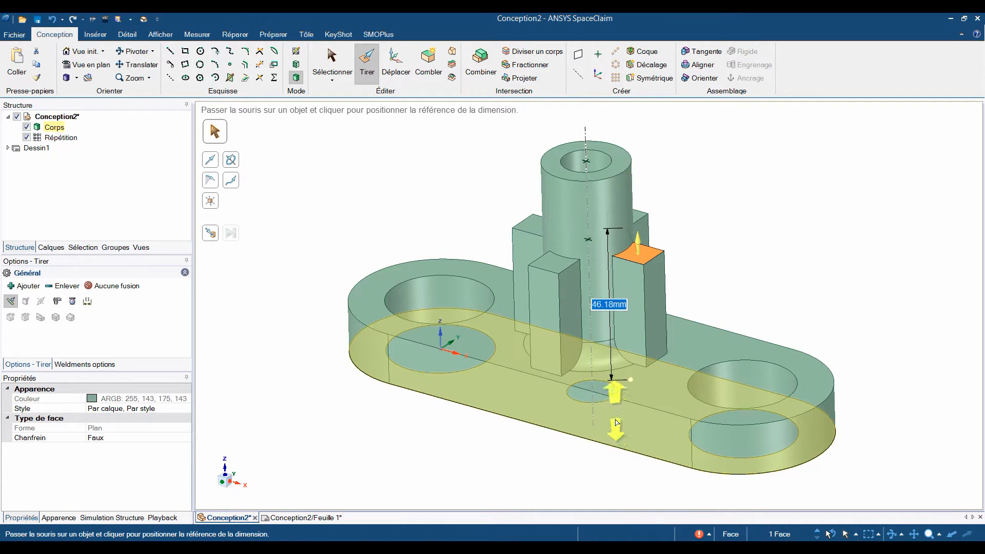
{"action": "left_click", "coordinate": [622, 171]}
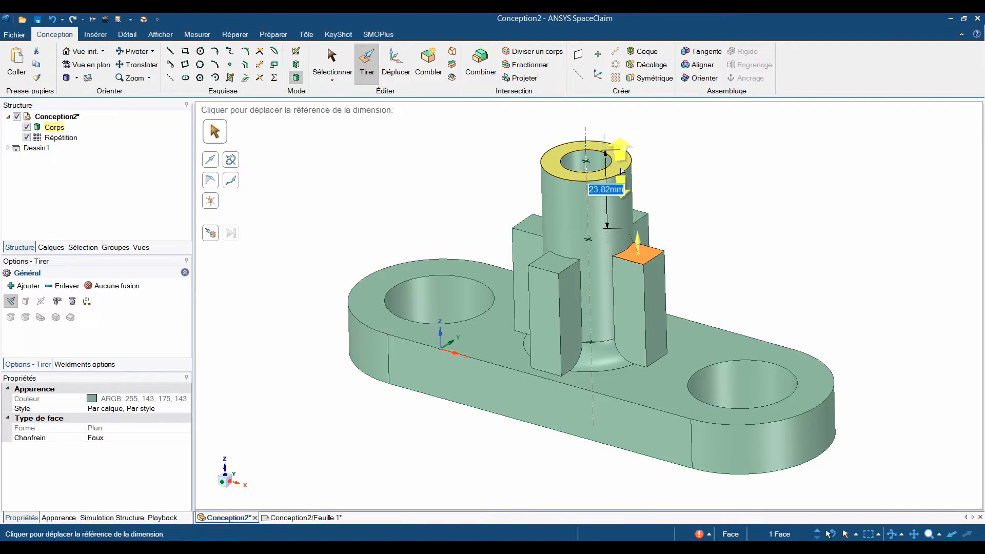
{"action": "type", "text": "15"}
{"action": "key", "text": "Return"}
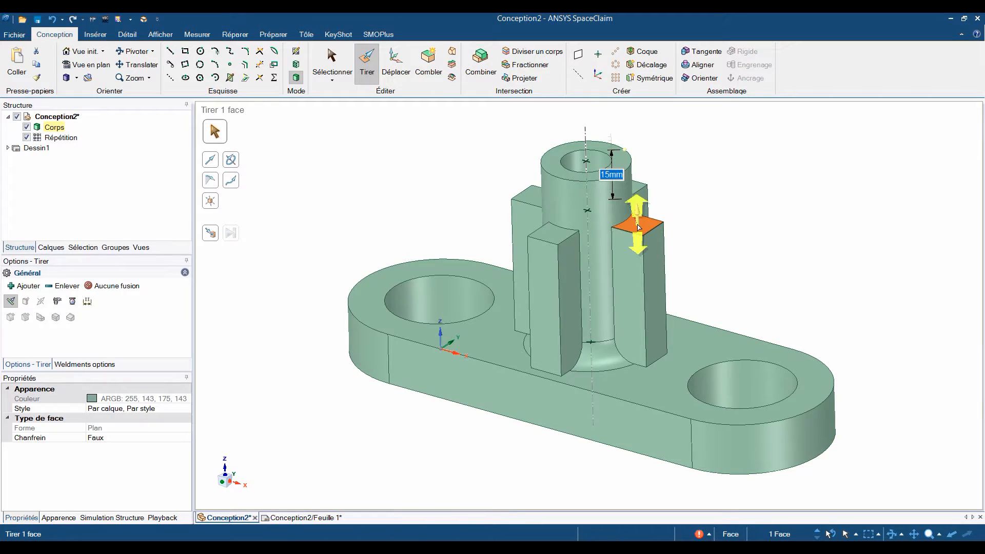
Pivot a rib's lower outer edge outward along the base's upper face to taper all four ribs.
{"action": "left_click", "coordinate": [658, 363]}
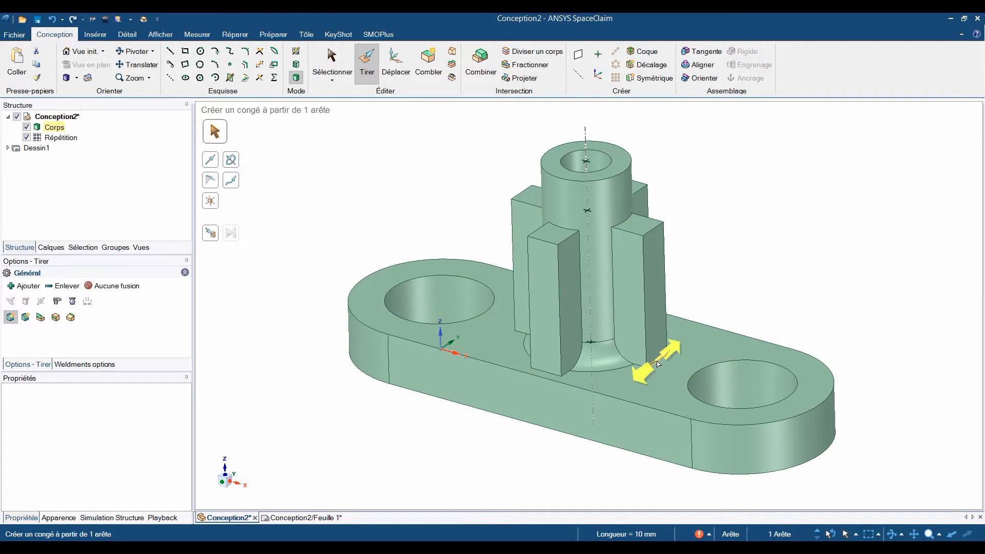
{"action": "key", "text": "Tab"}
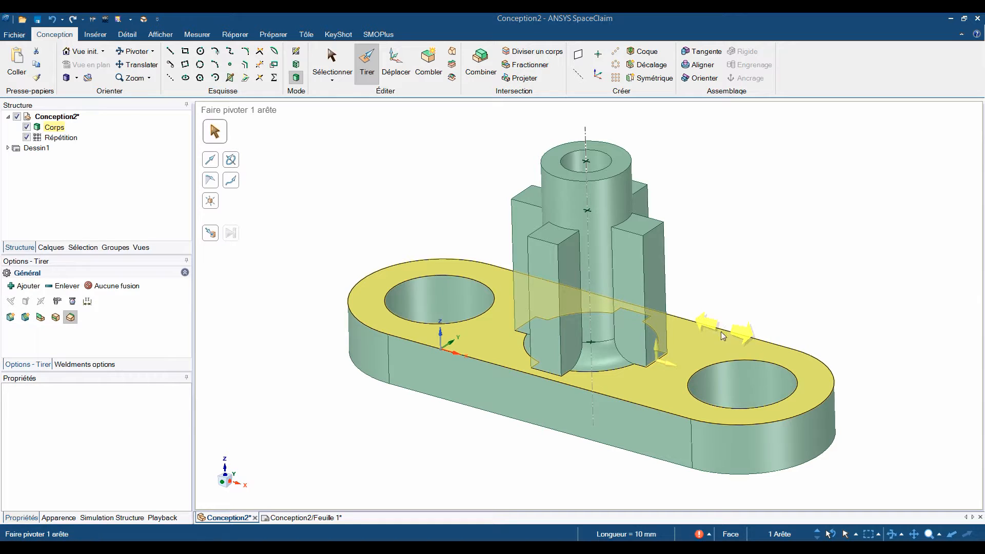
{"action": "left_click_drag", "start_coordinate": [669, 366], "coordinate": [684, 369]}
{"action": "left_click", "coordinate": [737, 270]}
{"action": "middle_click_drag", "start_coordinate": [737, 272], "coordinate": [740, 288]}
{"action": "middle_click_drag", "start_coordinate": [740, 288], "coordinate": [686, 281], "text": "shift"}
{"action": "scroll", "coordinate": [686, 280], "scroll_direction": "down", "scroll_amount": 3}
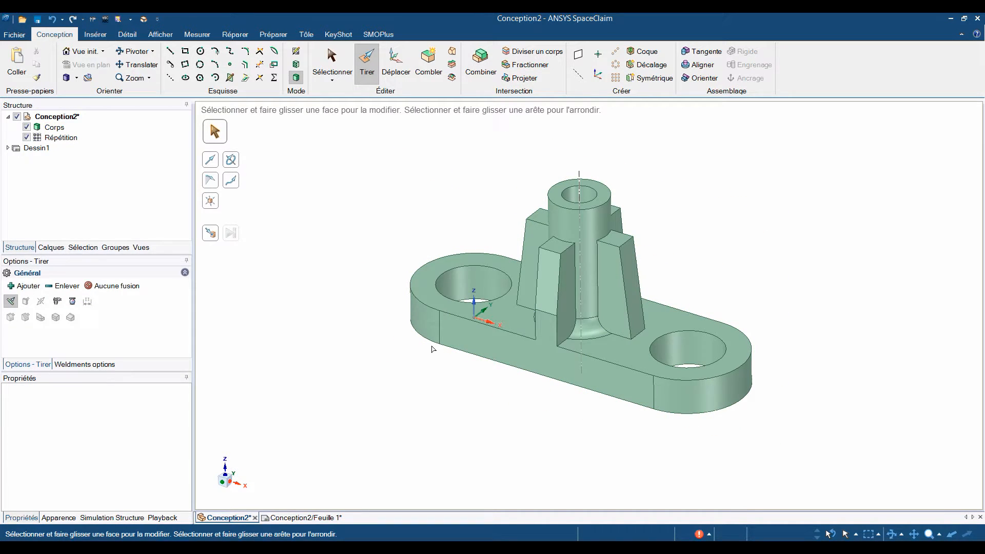
{"action": "scroll", "coordinate": [417, 369], "scroll_direction": "up", "scroll_amount": 5}
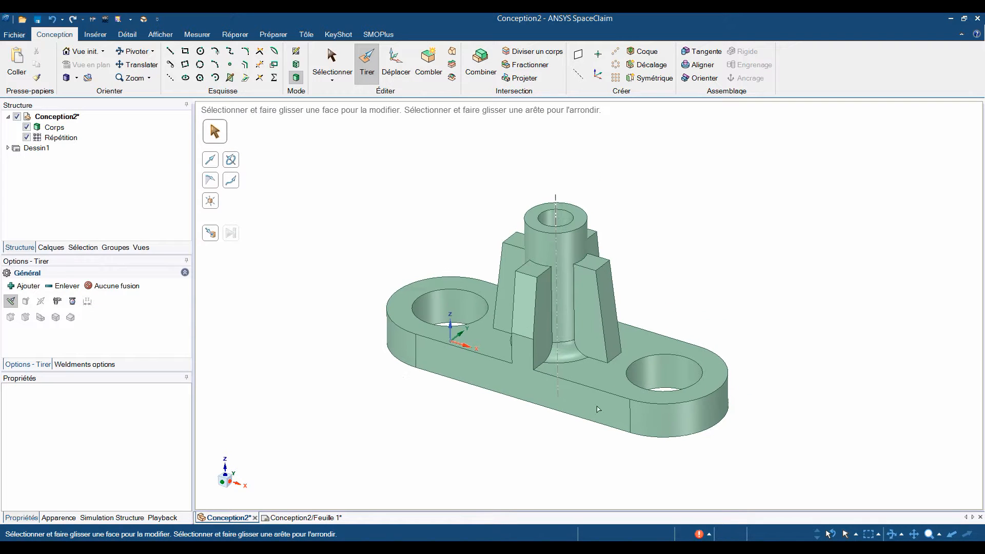
Reduce the diameter of the hole farther from the origin and chamfer its upper edge by about 3.8 mm.
{"action": "left_click", "coordinate": [654, 378]}
{"action": "left_click_drag", "start_coordinate": [656, 376], "coordinate": [727, 365]}
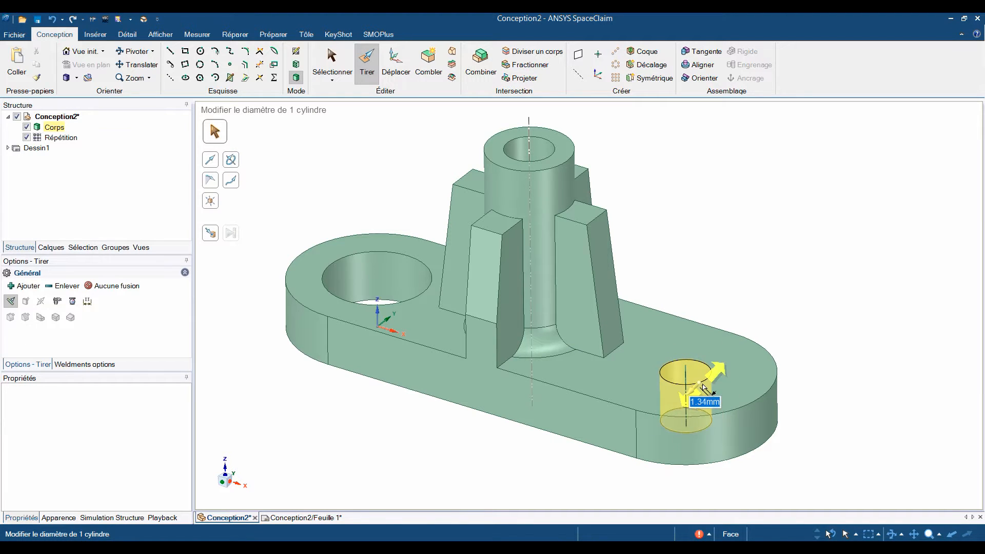
{"action": "left_click", "coordinate": [715, 370]}
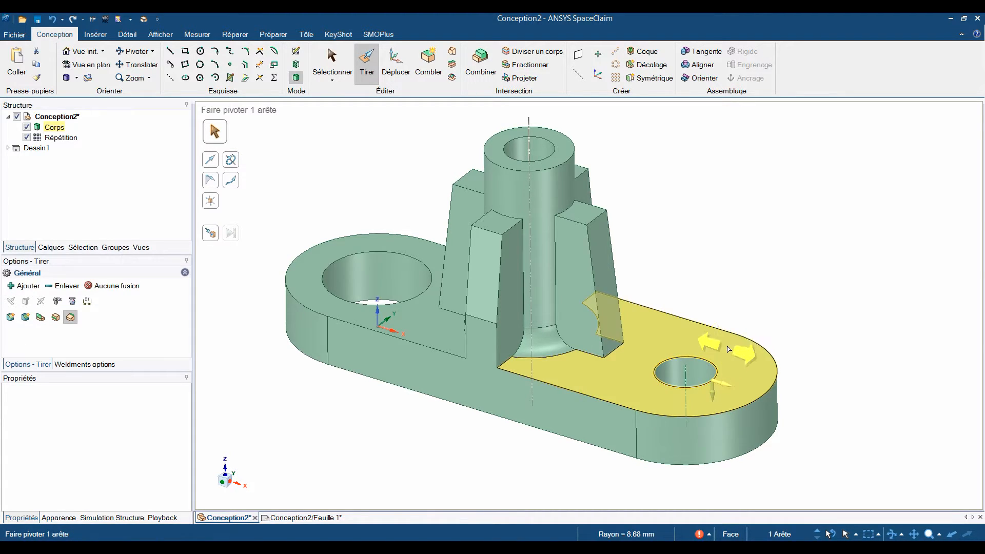
{"action": "key", "text": "Tab"}
{"action": "left_click_drag", "start_coordinate": [742, 336], "coordinate": [748, 316]}
Round the upper outer edge of a rib so that all four patterned ribs get the fillet.
{"action": "left_click", "coordinate": [598, 216]}
{"action": "key", "text": "Tab"}
{"action": "left_click_drag", "start_coordinate": [607, 179], "coordinate": [636, 241]}
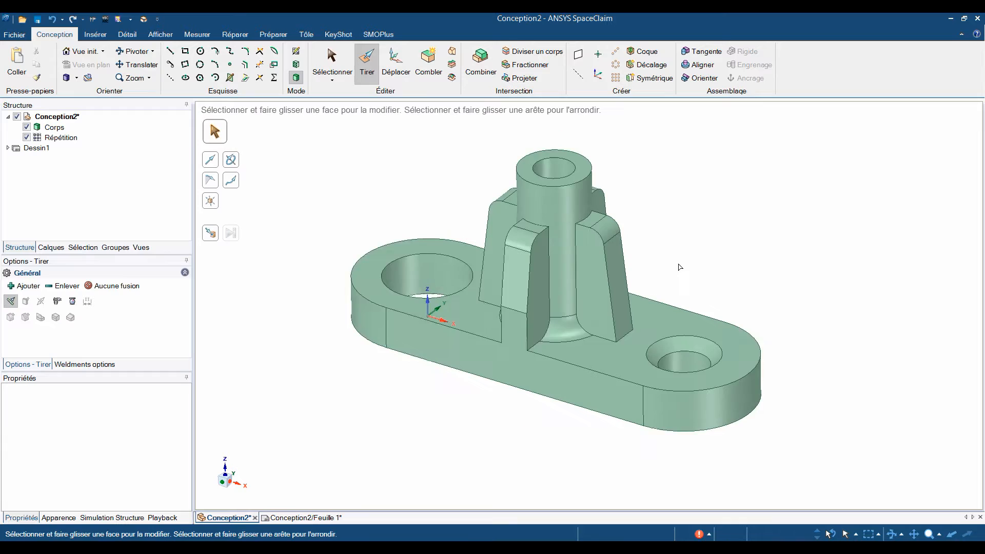
{"action": "scroll", "coordinate": [680, 267], "scroll_direction": "down", "scroll_amount": 3}
{"action": "key", "text": "s"}
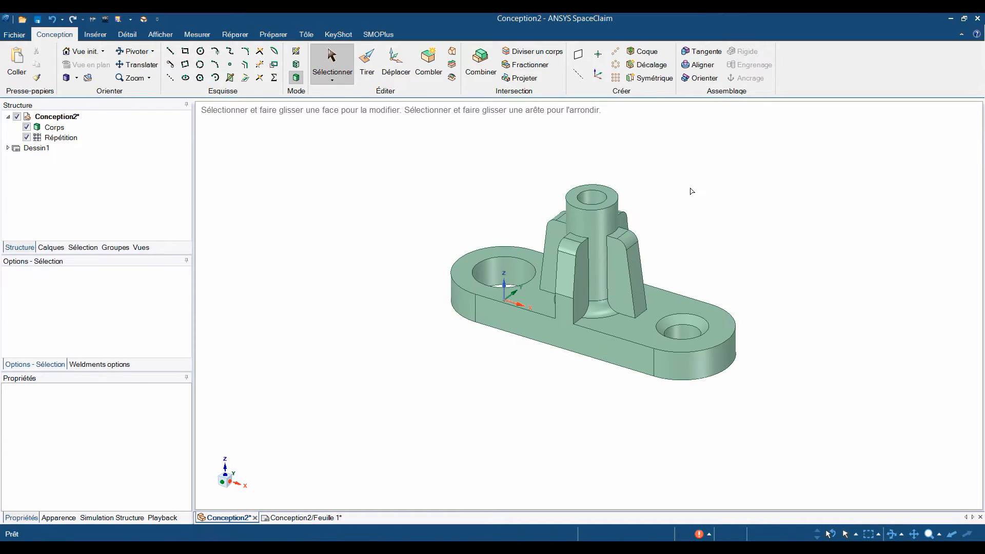
{"action": "middle_click_drag", "start_coordinate": [749, 225], "coordinate": [708, 229], "text": "shift"}
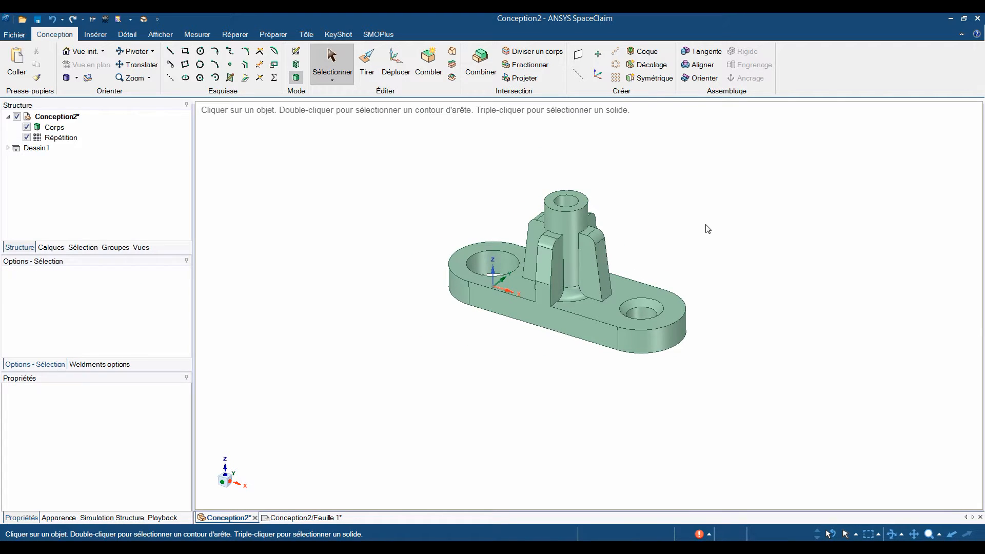
Select the whole part and place a copy of it in front of the original with Move.
{"action": "left_click_drag", "start_coordinate": [514, 295], "coordinate": [792, 457]}
{"action": "left_click", "coordinate": [395, 63]}
{"action": "left_click_drag", "start_coordinate": [557, 221], "coordinate": [469, 288], "text": "ctrl"}
{"action": "key", "text": "Escape"}
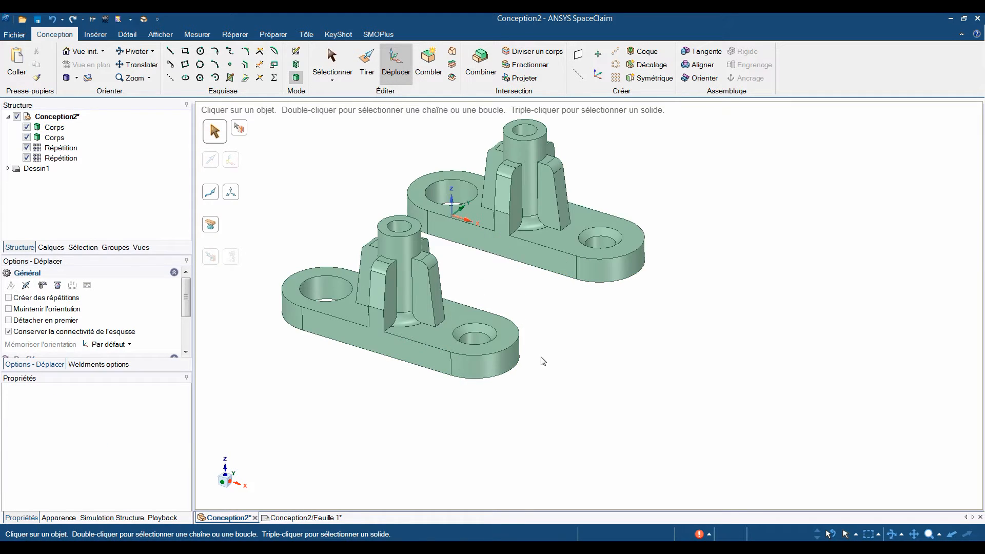
Use Fill on the copy to remove the small hole's chamfer and close the boss's bore.
{"action": "scroll", "coordinate": [644, 334], "scroll_direction": "up", "scroll_amount": 1}
{"action": "scroll", "coordinate": [611, 302], "scroll_direction": "up", "scroll_amount": 4}
{"action": "middle_click_drag", "start_coordinate": [523, 231], "coordinate": [506, 274]}
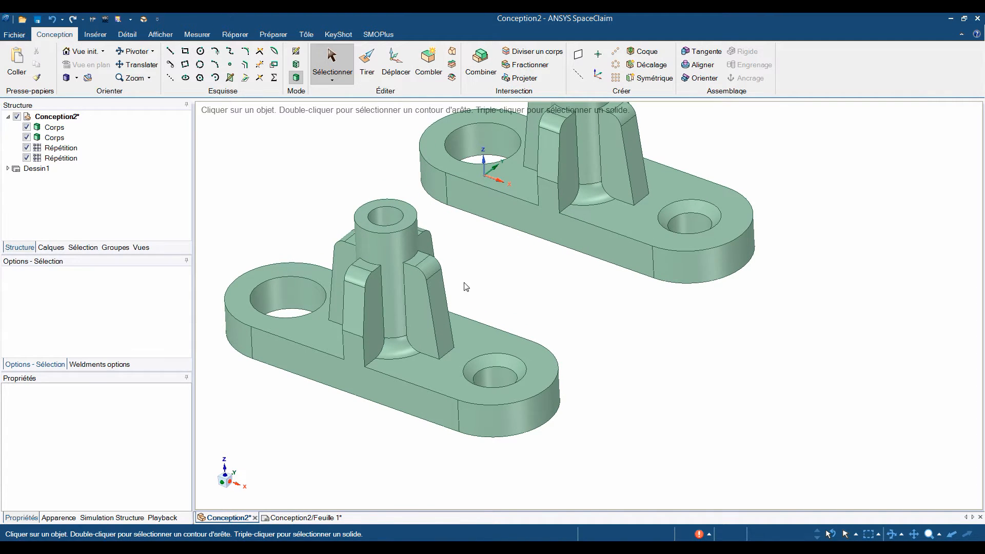
{"action": "left_click", "coordinate": [482, 357]}
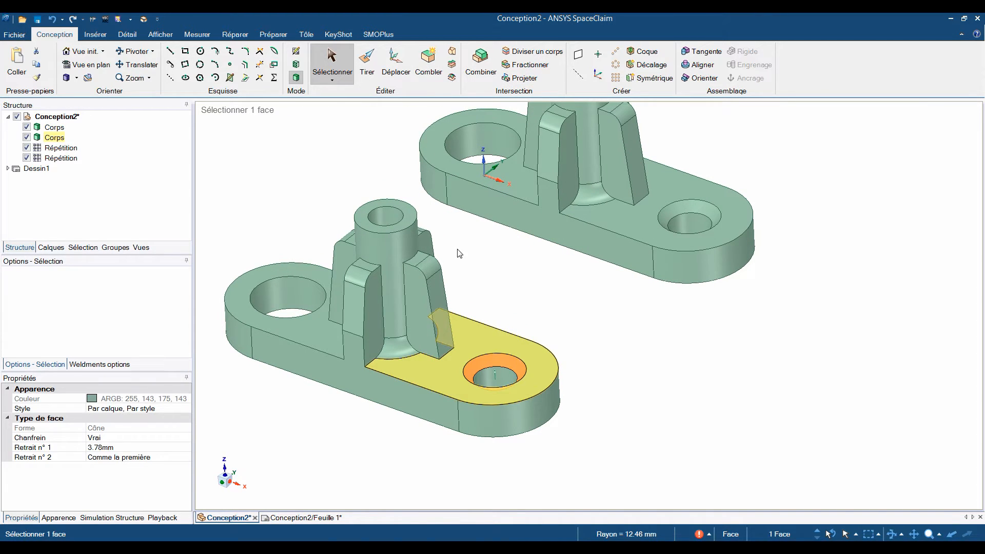
{"action": "left_click", "coordinate": [430, 80]}
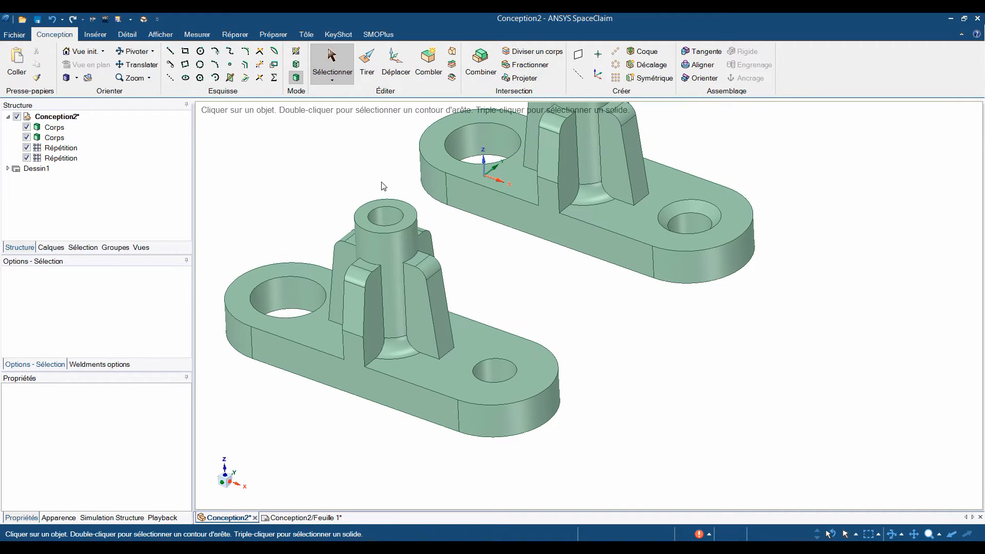
{"action": "left_click", "coordinate": [381, 217]}
{"action": "key", "text": "f"}
{"action": "middle_click_drag", "start_coordinate": [380, 217], "coordinate": [379, 204]}
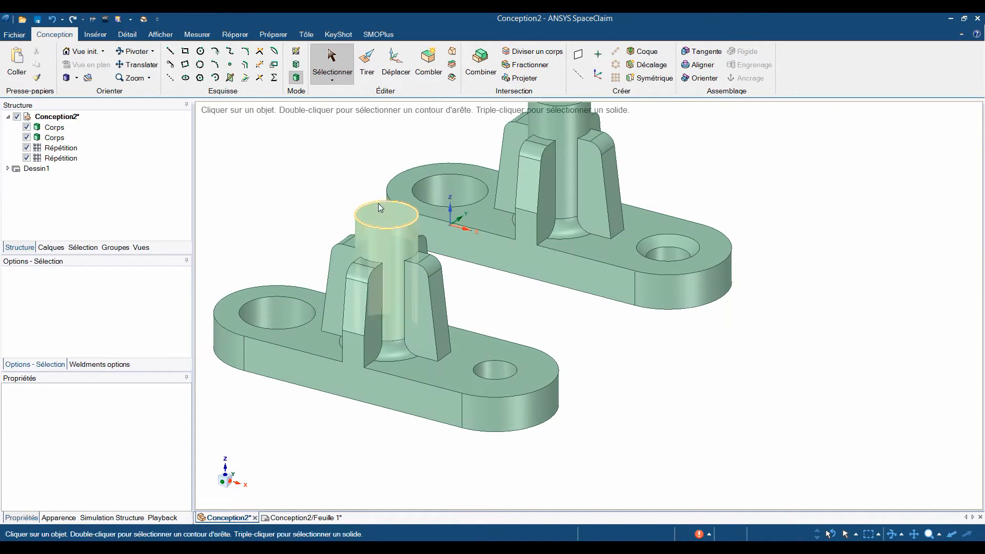
Remove the copy's four ribs and the fillet at the boss's base with Fill, leaving a plain cylinder.
{"action": "left_click", "coordinate": [432, 265]}
{"action": "left_click", "coordinate": [429, 79]}
{"action": "middle_click_drag", "start_coordinate": [437, 287], "coordinate": [428, 300]}
{"action": "key", "text": "Escape"}
{"action": "left_click_drag", "start_coordinate": [311, 207], "coordinate": [503, 373]}
{"action": "key", "text": "f"}
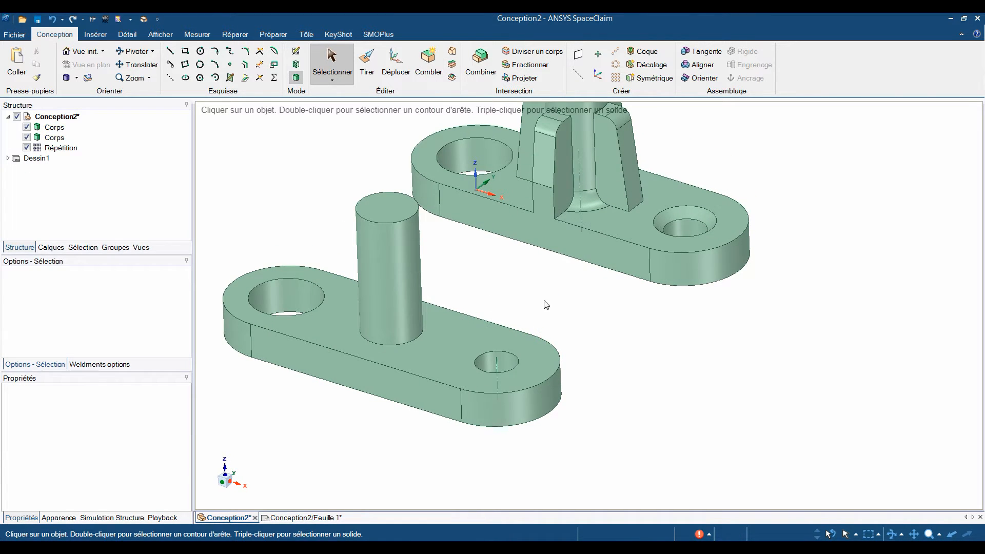
Section the copy lengthwise through the boss axis and bend the base's upper edge upward into an arc.
{"action": "middle_click_drag", "start_coordinate": [546, 304], "coordinate": [563, 314], "text": "shift"}
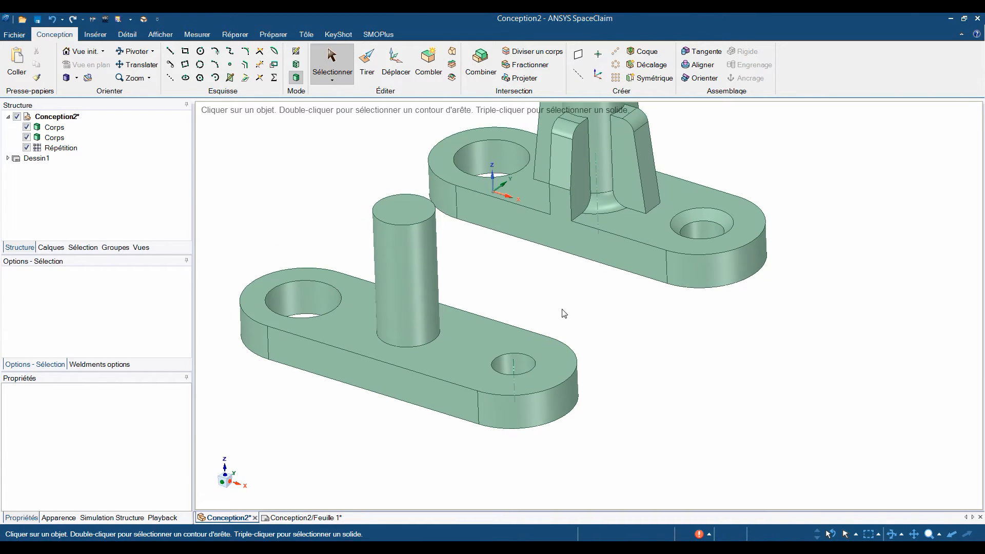
{"action": "left_click", "coordinate": [405, 198]}
{"action": "left_click", "coordinate": [247, 52]}
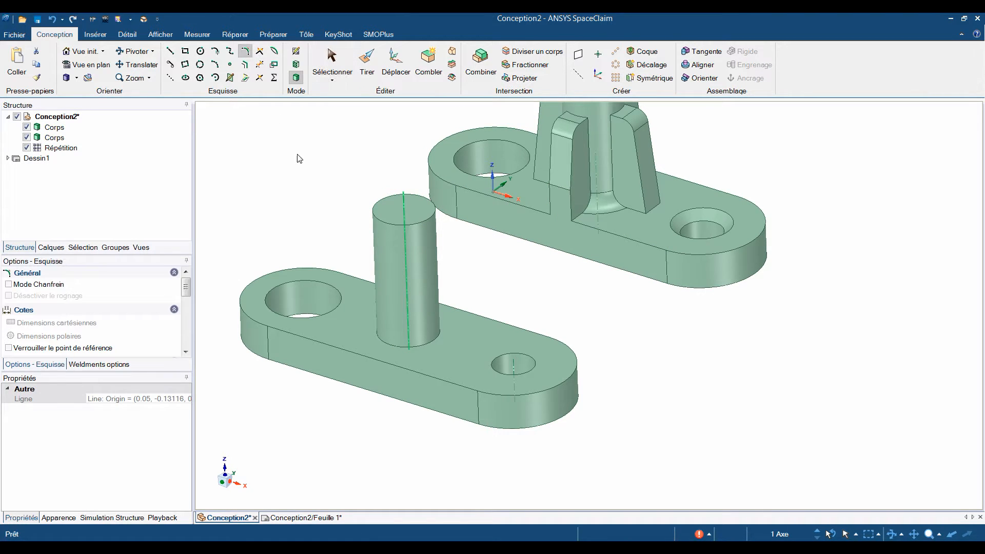
{"action": "left_click", "coordinate": [273, 52]}
{"action": "left_click_drag", "start_coordinate": [383, 348], "coordinate": [385, 340]}
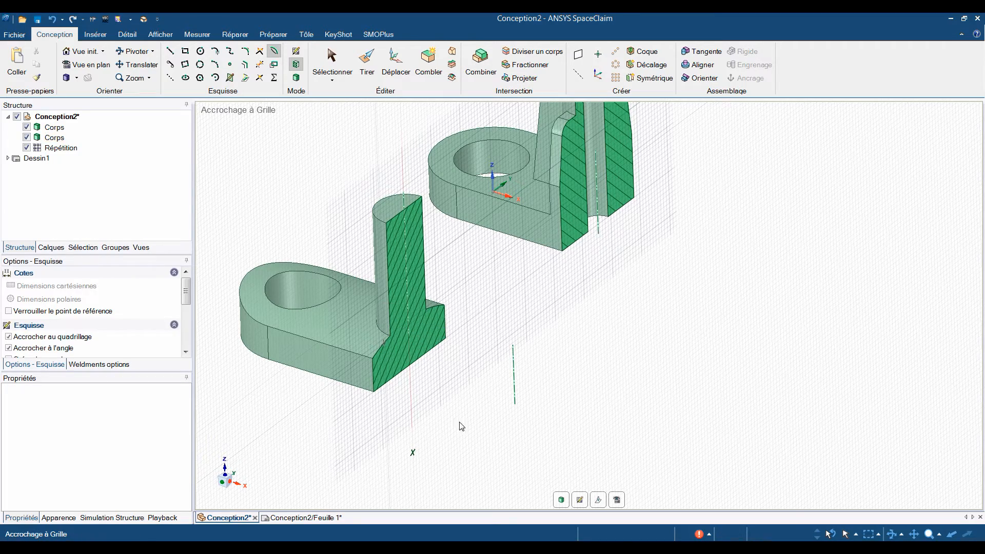
{"action": "left_click", "coordinate": [598, 502]}
{"action": "left_click_drag", "start_coordinate": [423, 294], "coordinate": [334, 134]}
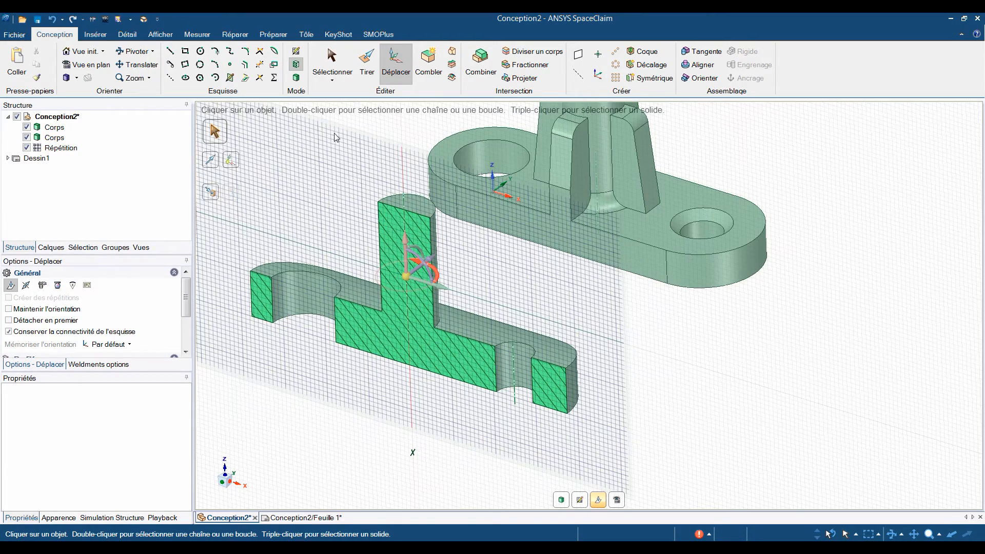
{"action": "left_click", "coordinate": [274, 52]}
{"action": "left_click_drag", "start_coordinate": [358, 300], "coordinate": [360, 277]}
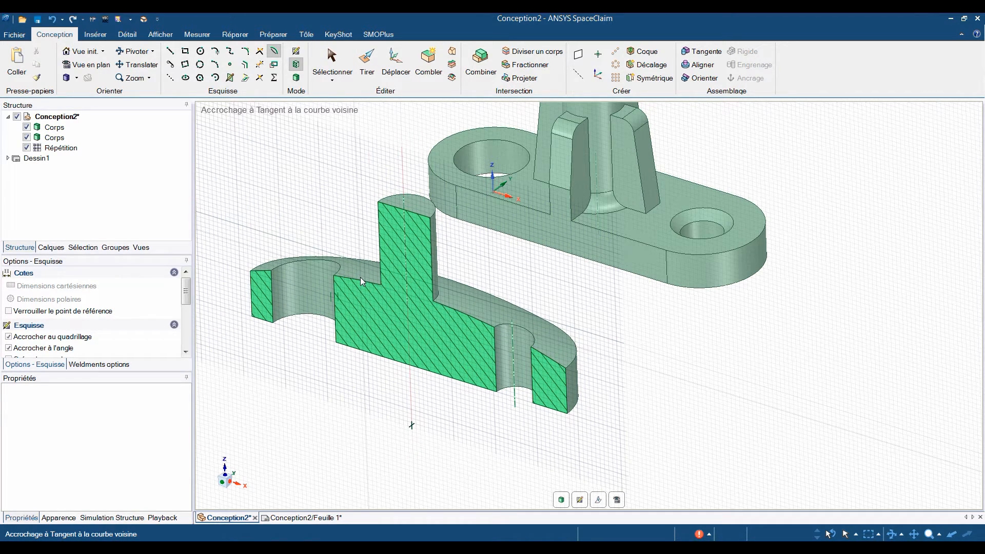
Shell the copy to a 1 mm wall, removing the boss's top, the base's underside and both holes' cylindrical faces.
{"action": "left_click", "coordinate": [636, 52]}
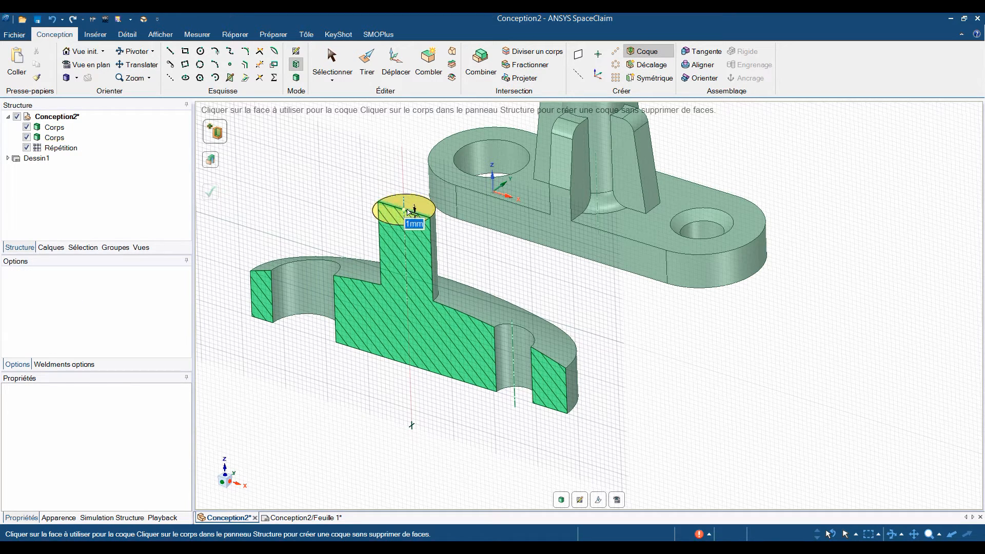
{"action": "left_click", "coordinate": [345, 308]}
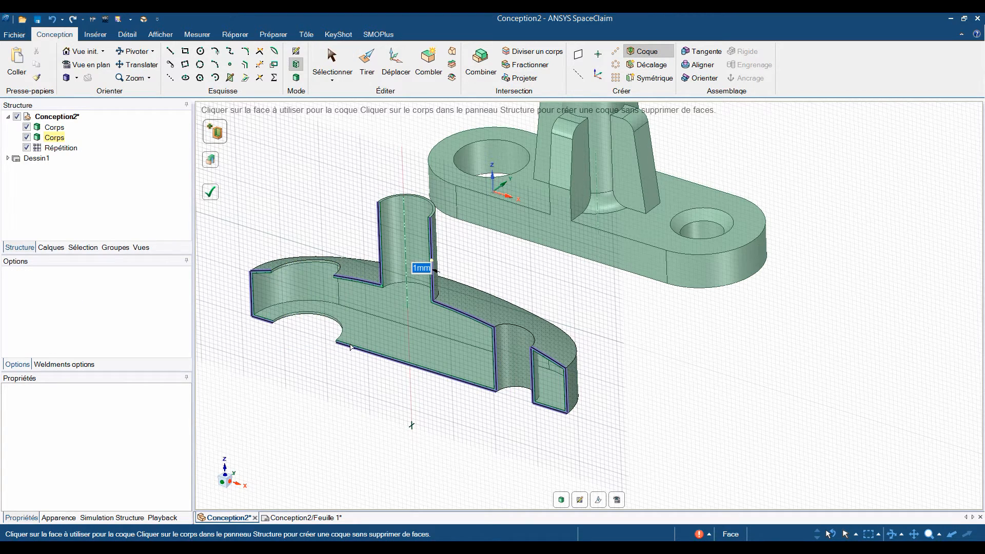
{"action": "left_click", "coordinate": [440, 352]}
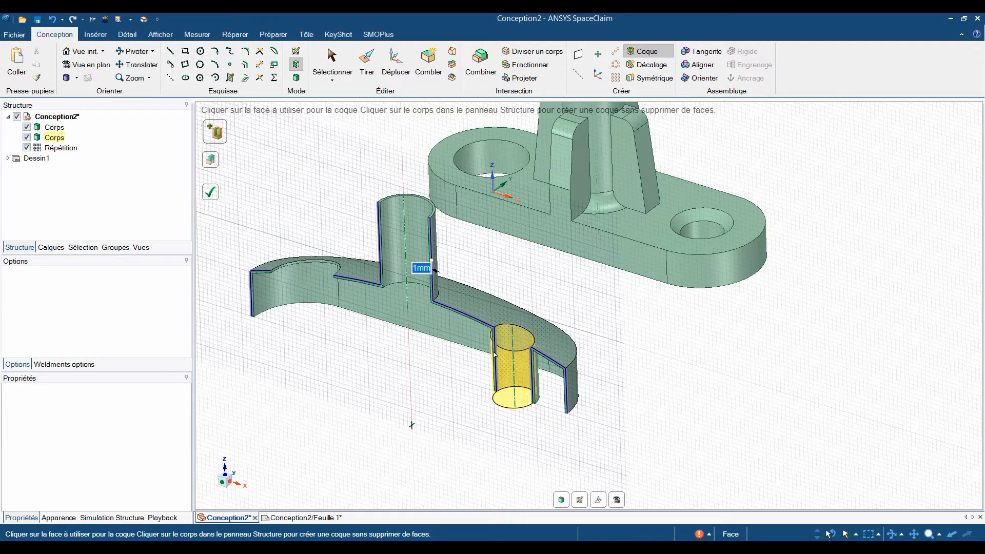
{"action": "left_click", "coordinate": [367, 61]}
{"action": "left_click", "coordinate": [384, 291]}
{"action": "key", "text": "Escape"}
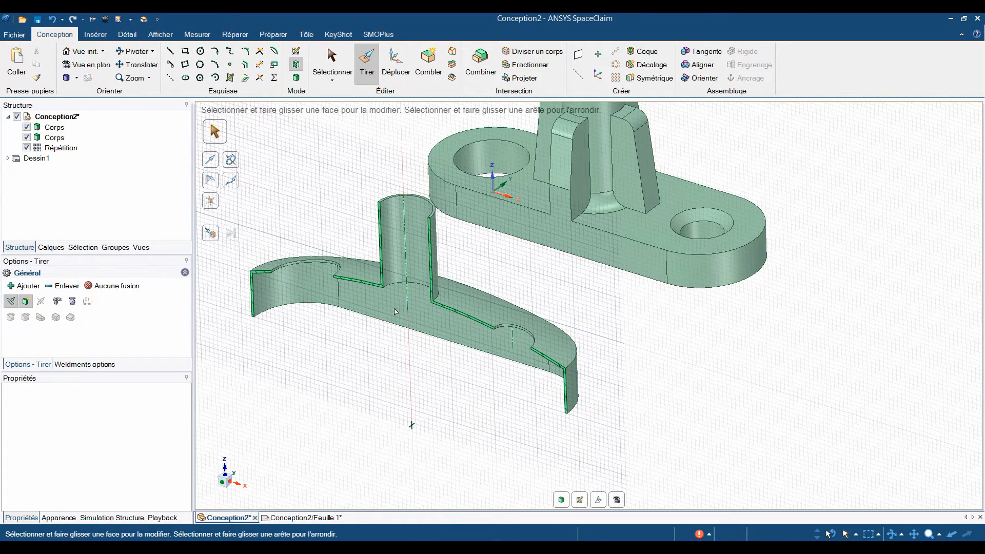
Return to 3D mode and fillet the edge around the boss's base and the upper outer edge loop of the copy.
{"action": "left_click", "coordinate": [561, 503]}
{"action": "left_click", "coordinate": [432, 302]}
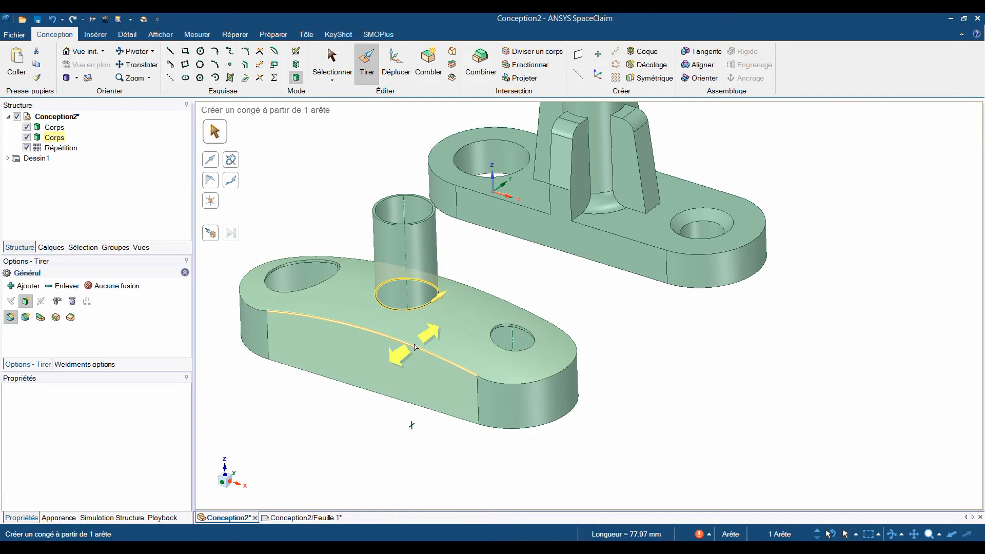
{"action": "double_click", "coordinate": [415, 344], "text": "ctrl"}
{"action": "left_click_drag", "start_coordinate": [415, 443], "coordinate": [444, 433]}
{"action": "left_click", "coordinate": [400, 461]}
{"action": "scroll", "coordinate": [492, 409], "scroll_direction": "down", "scroll_amount": 3}
{"action": "middle_click_drag", "start_coordinate": [493, 410], "coordinate": [526, 436]}
{"action": "key", "text": "s"}
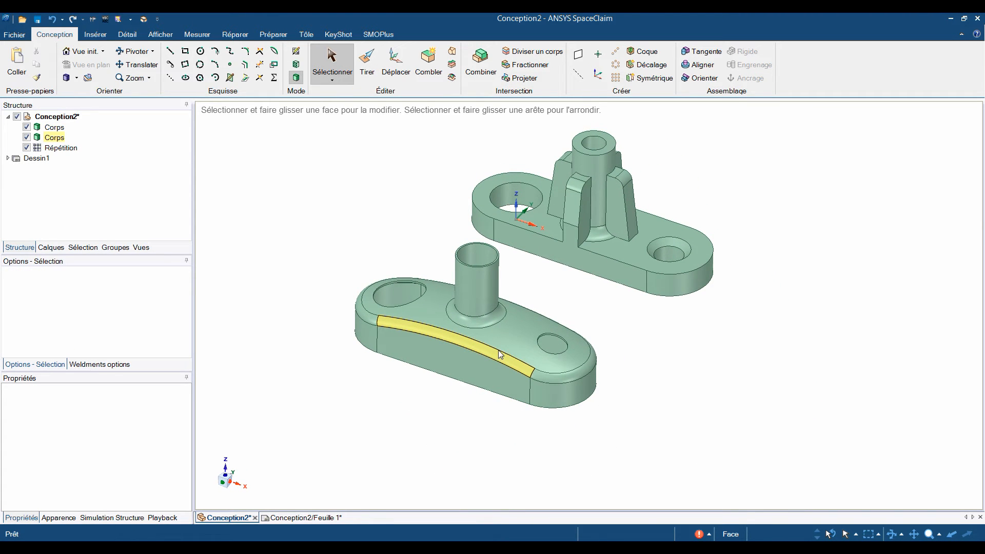
Colour the hollowed copy's body pale yellow and bring up the KeyShot rendering commands.
{"action": "left_click", "coordinate": [498, 349]}
{"action": "left_click", "coordinate": [515, 315]}
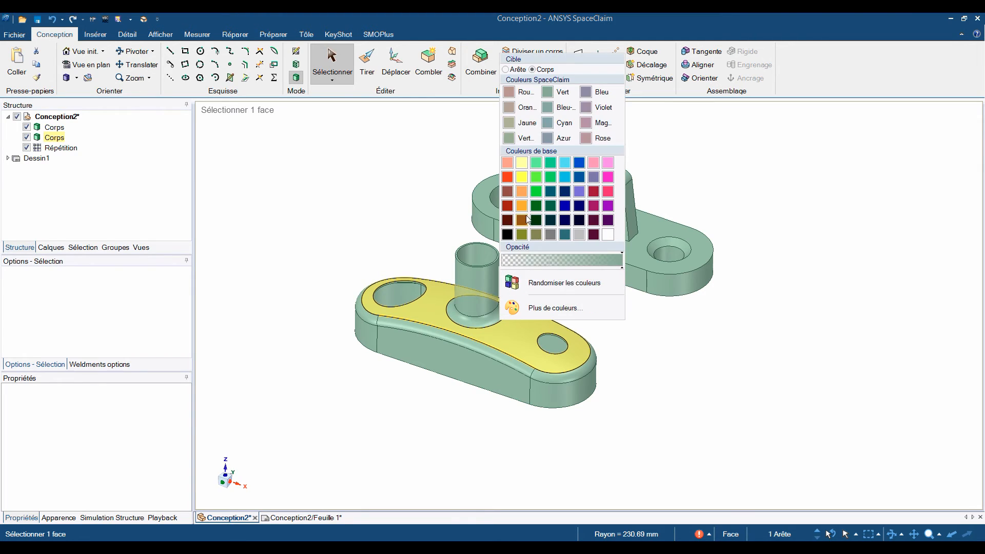
{"action": "left_click", "coordinate": [522, 163]}
{"action": "mouse_move", "coordinate": [612, 394]}
{"action": "middle_mouse_down"}
{"action": "mouse_move", "coordinate": [633, 395]}
{"action": "mouse_move", "coordinate": [598, 390]}
{"action": "middle_mouse_up"}
{"action": "left_click", "coordinate": [339, 39]}
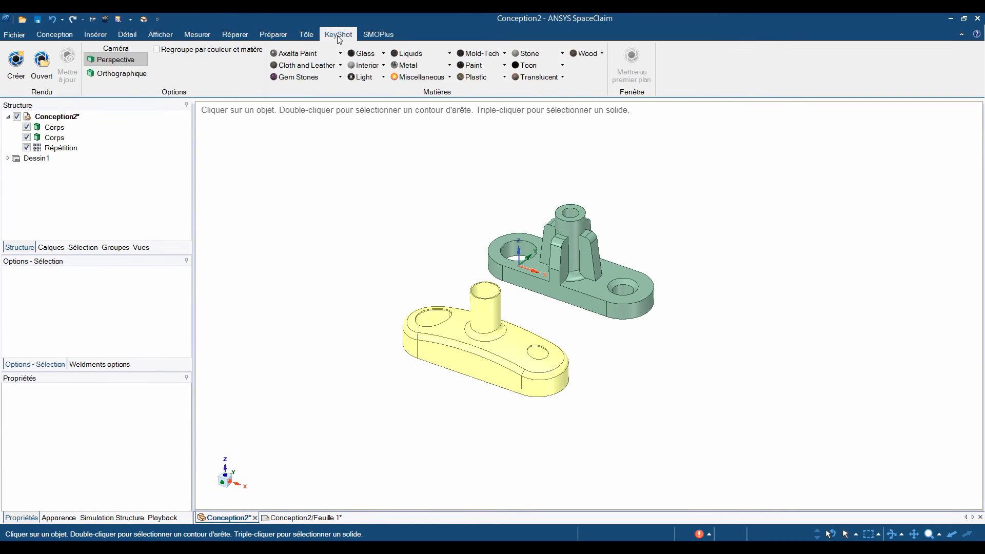